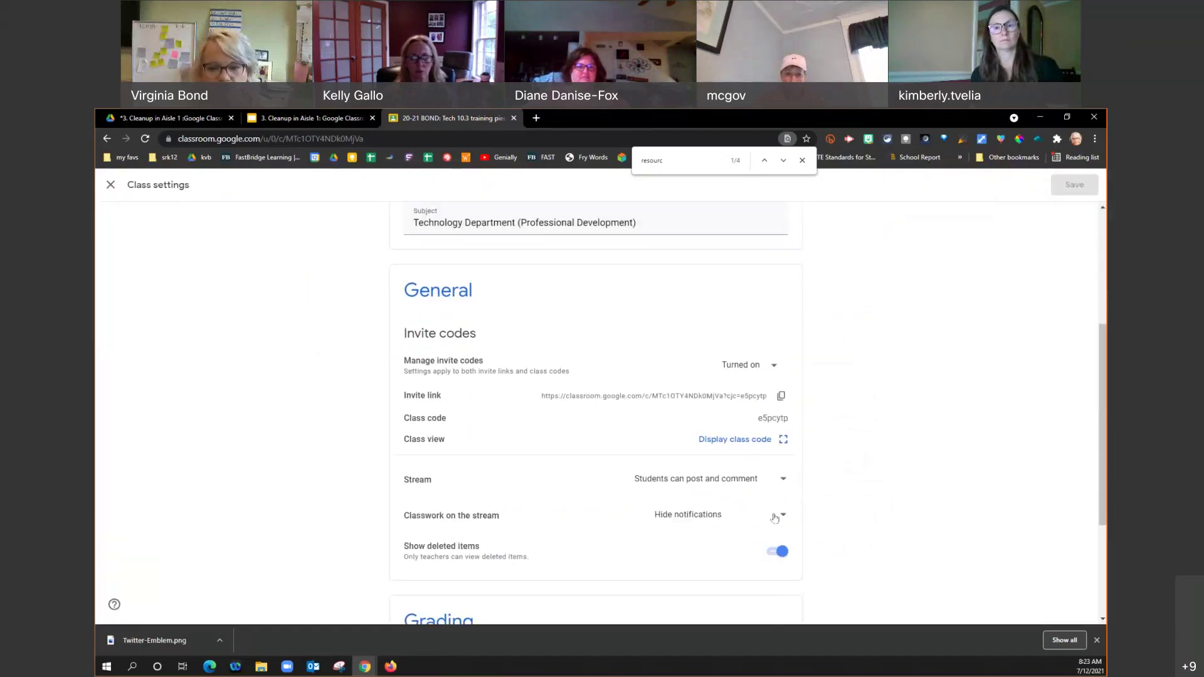
Step: Set Classwork on the stream to Show attachments and details in the class settings and save
left_click(775, 517)
left_click(712, 461)
left_click(1074, 185)
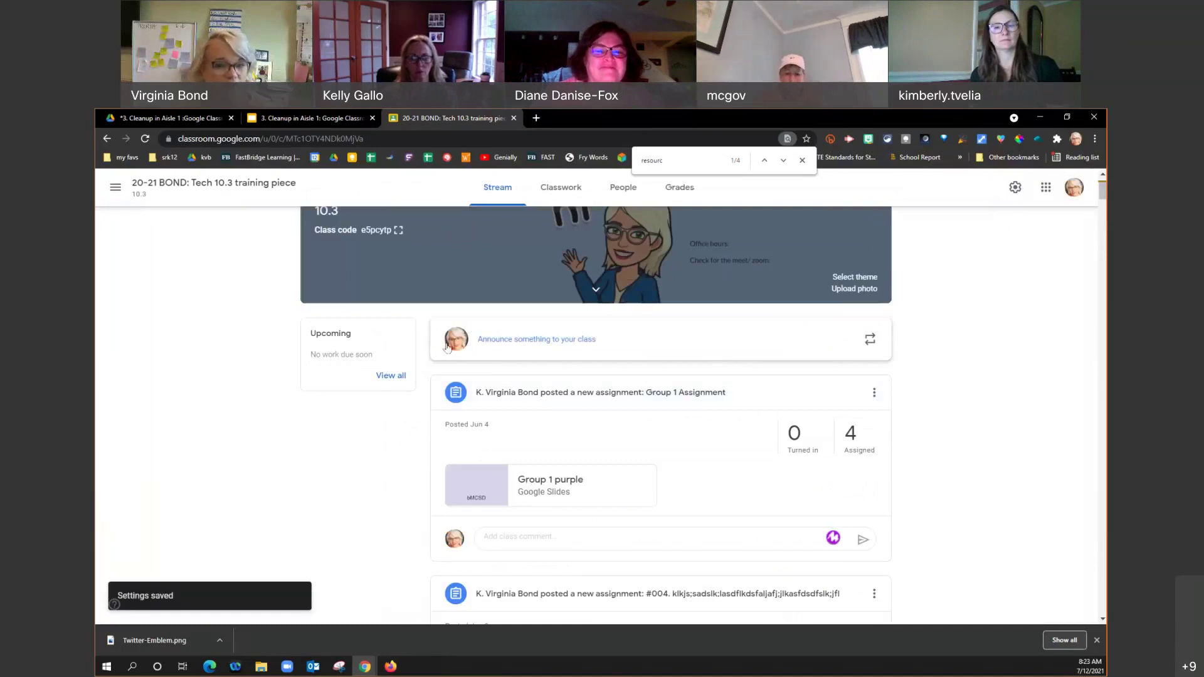
Step: Examine the assignment posts on the class stream, check the Classwork page, and return to the stream
scroll(445, 401, "down", 2)
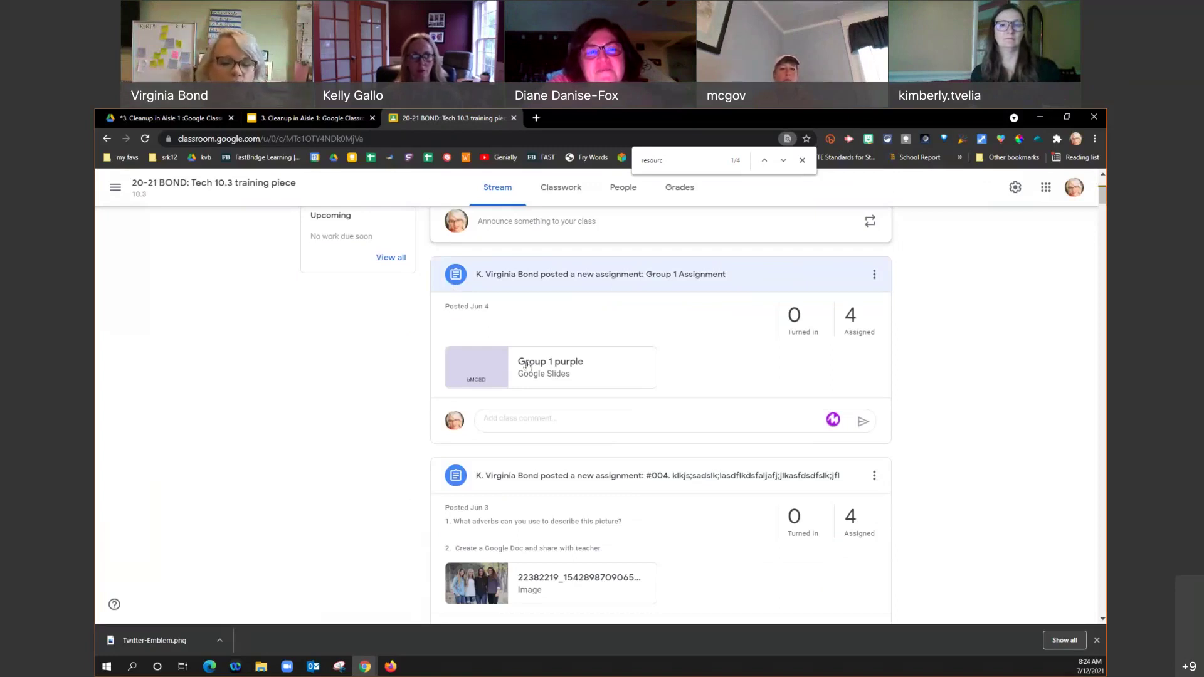
scroll(577, 383, "up", 3)
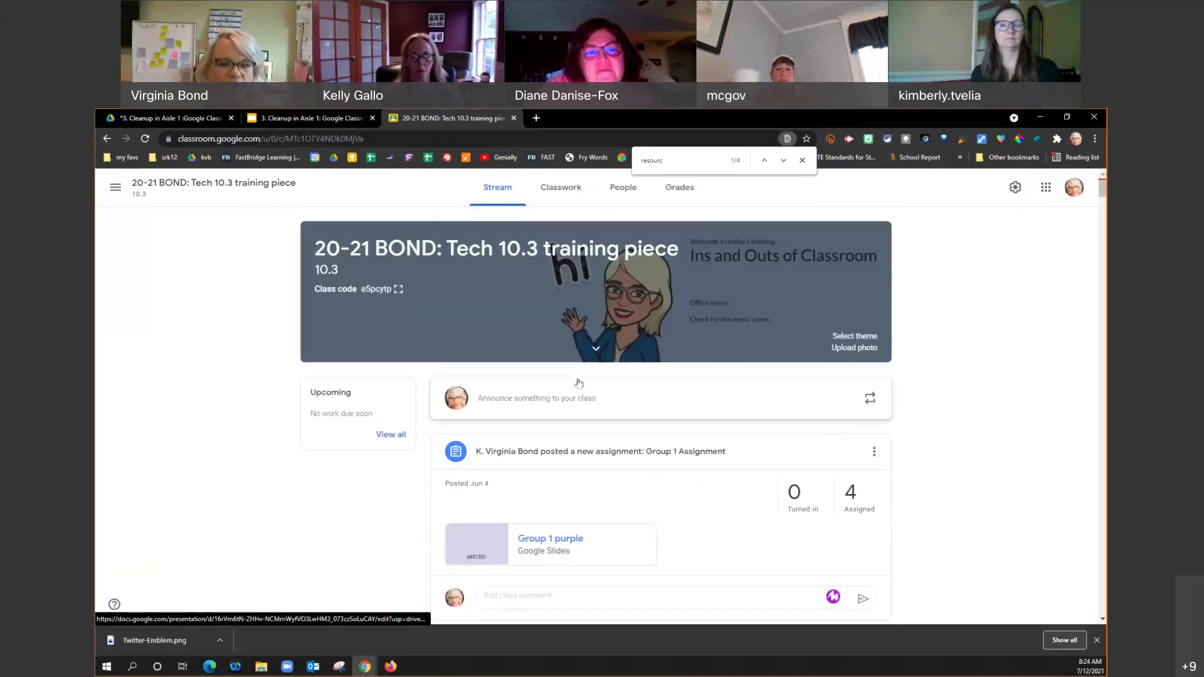
left_click(549, 190)
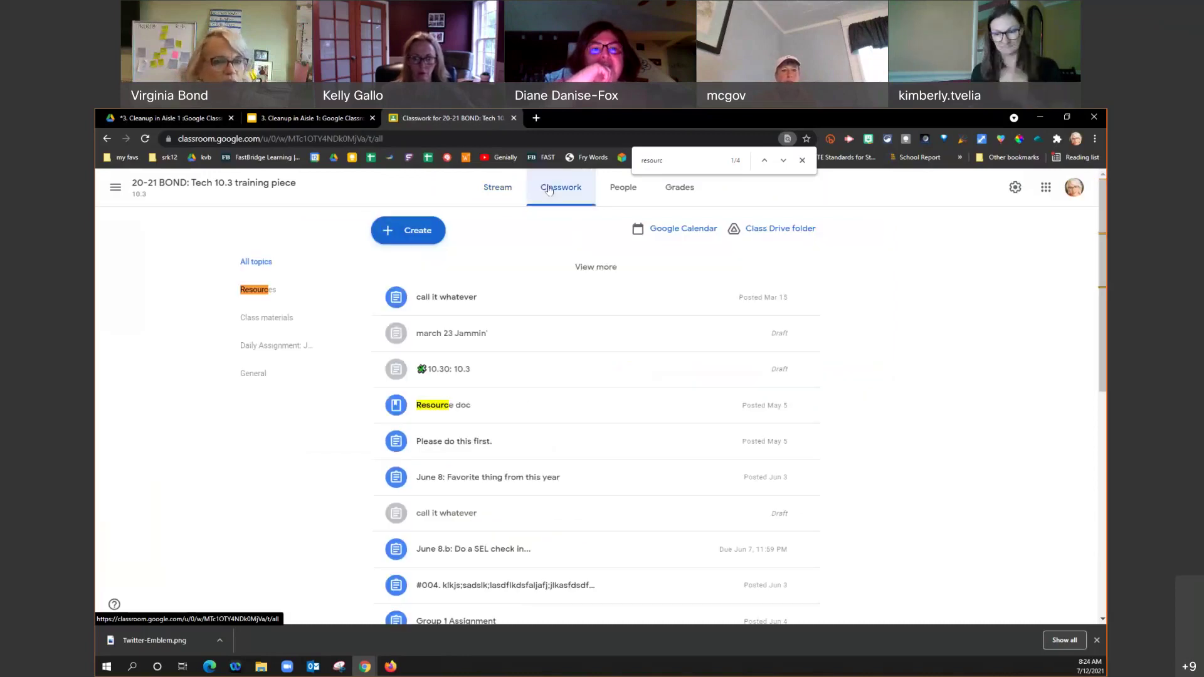
left_click(495, 189)
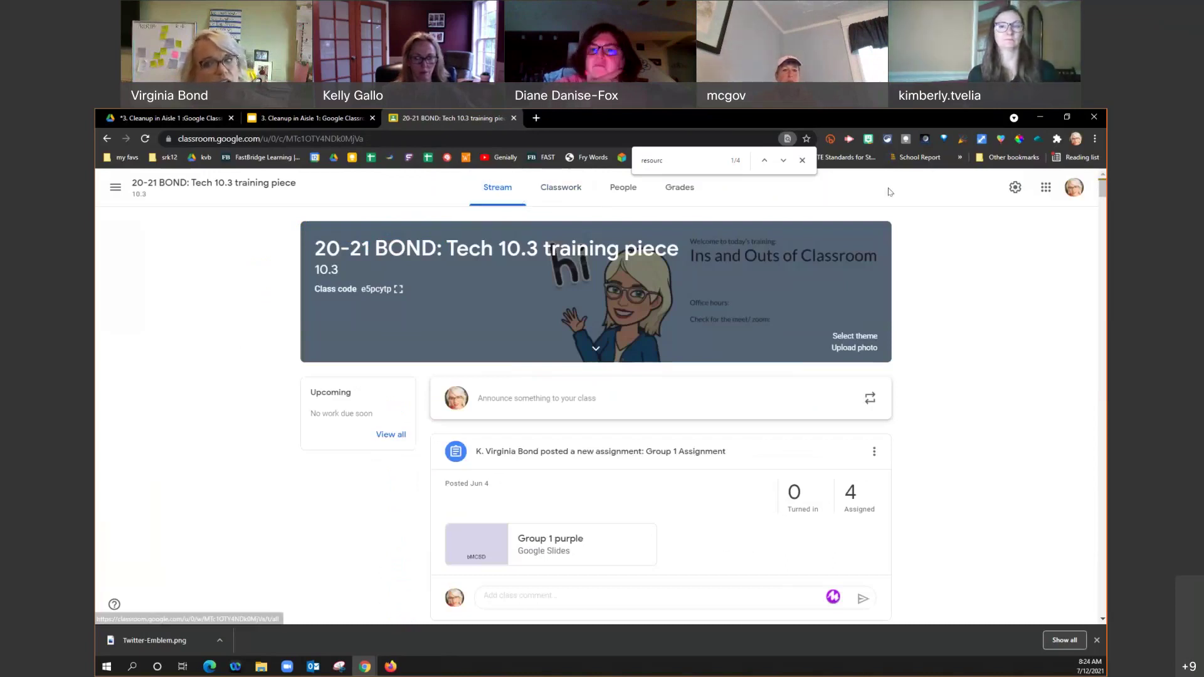
Step: Set Classwork on the stream to Hide notifications in the class settings, save, and check the stream's posts
left_click(1012, 189)
scroll(725, 411, "down", 5)
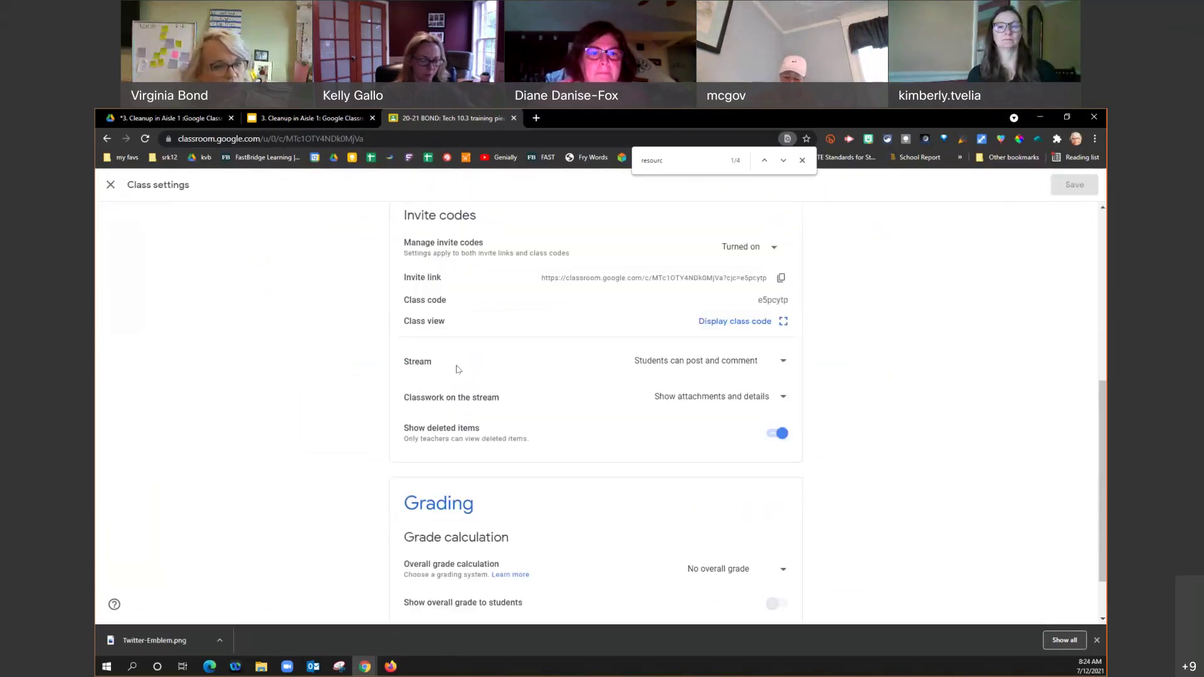
left_click(718, 398)
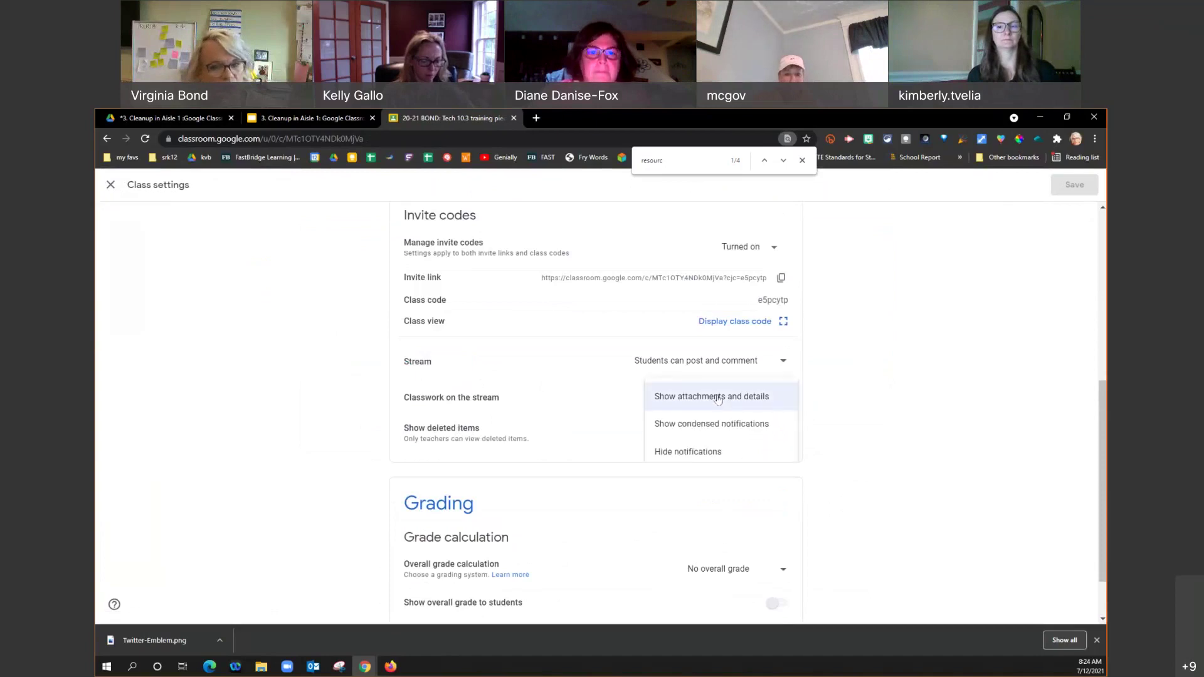
left_click(692, 452)
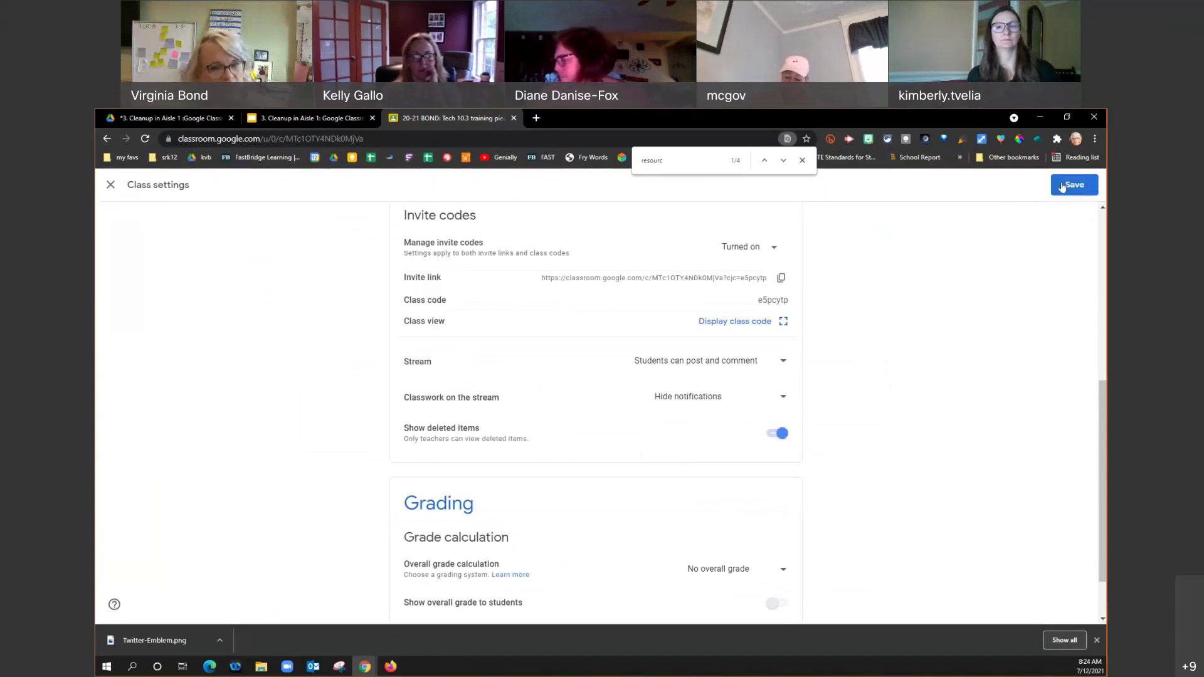
left_click(1062, 186)
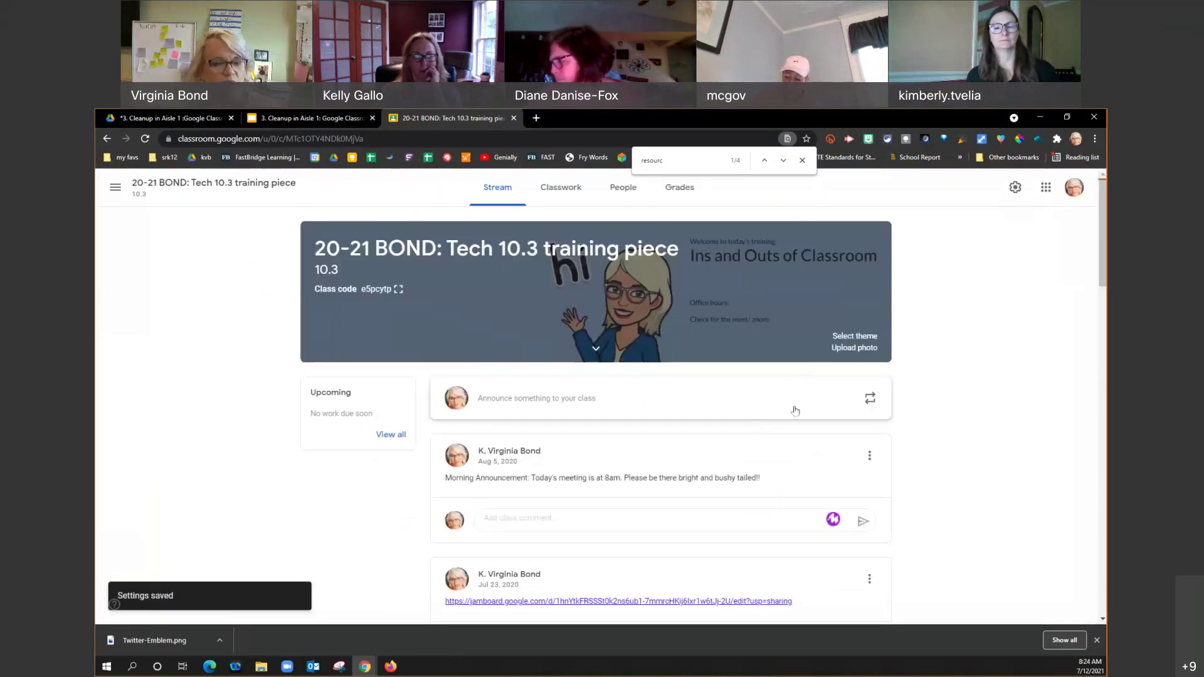
scroll(795, 411, "down", 1)
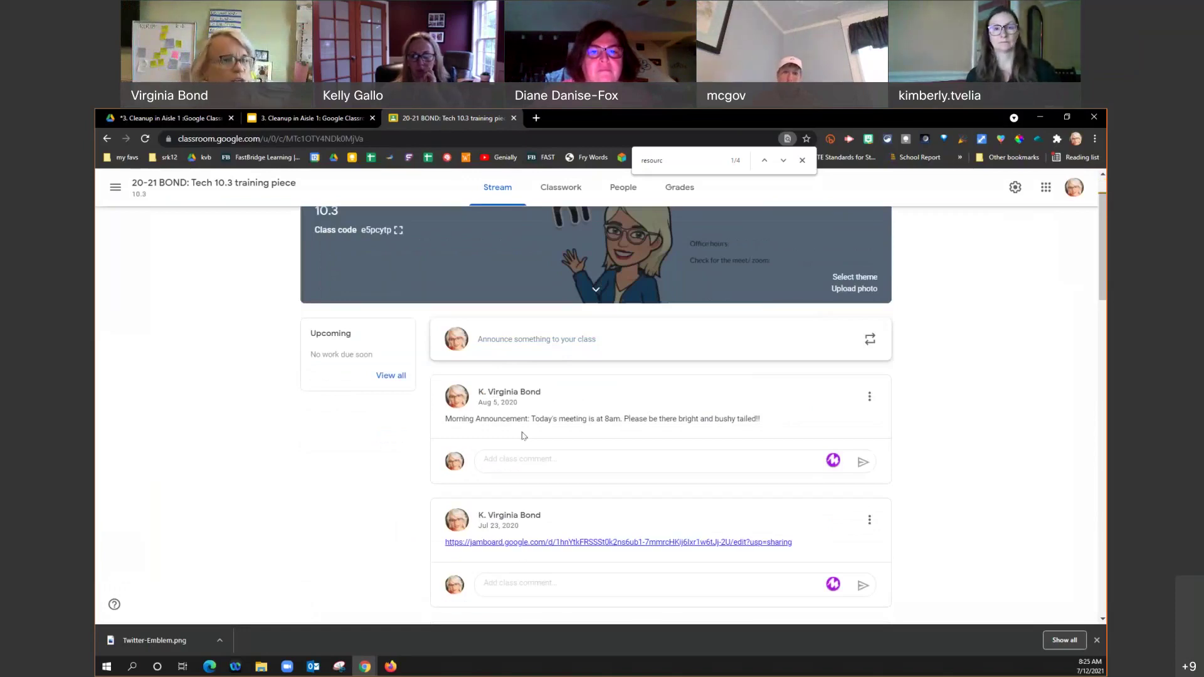
Step: Switch to the Cleanup in Aisle 1 slides, reposition the stream posts picture on the Stream vs. Classwork slide, and show the following two slides
left_click(312, 117)
left_click_drag(846, 504, 735, 454)
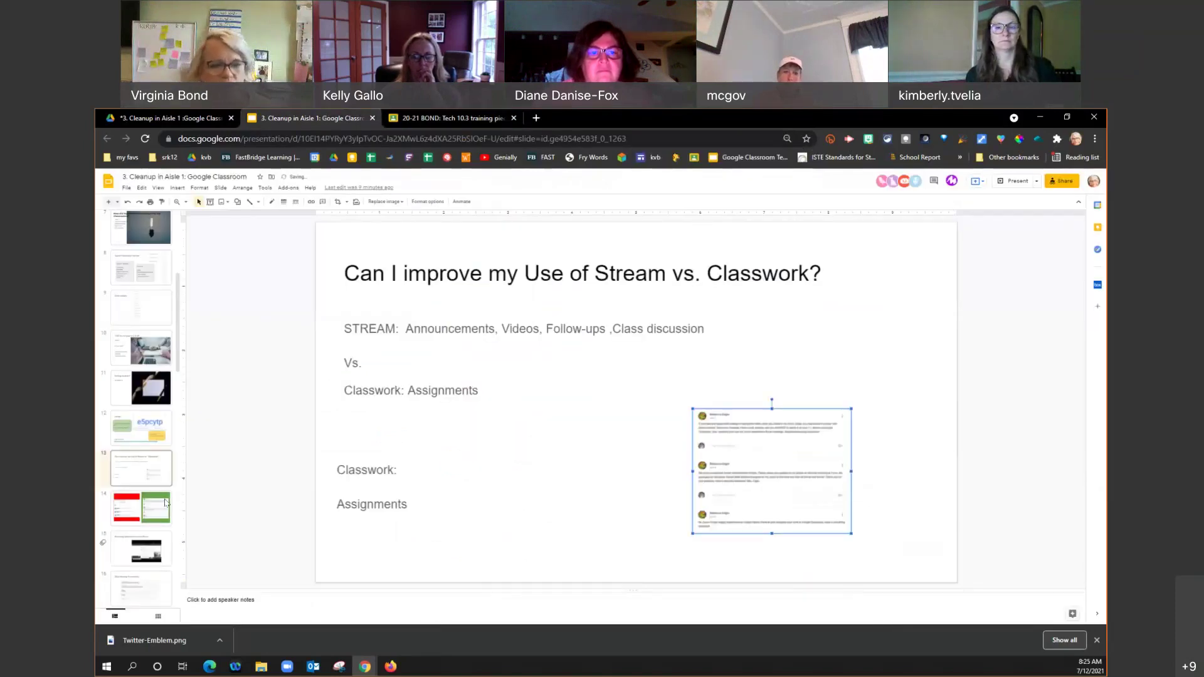
left_click(119, 506)
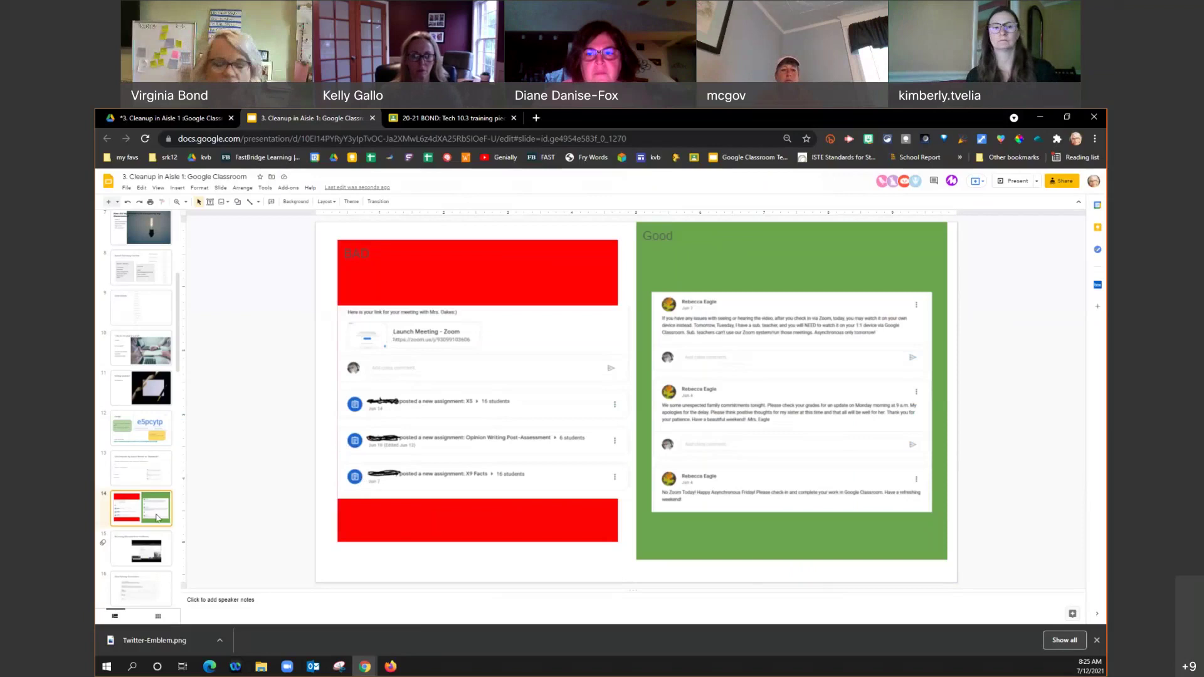
left_click(156, 546)
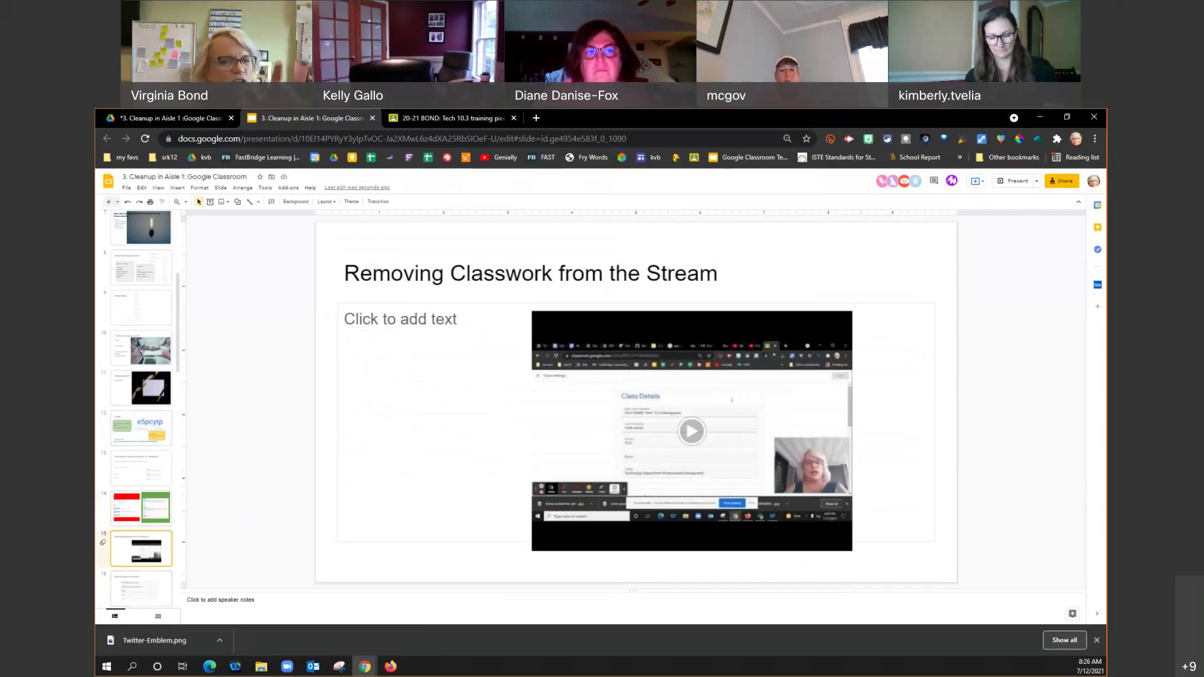
Step: Switch back to the Tech 10.3 class stream, open all its upcoming work, and look through the To review list
left_click(426, 118)
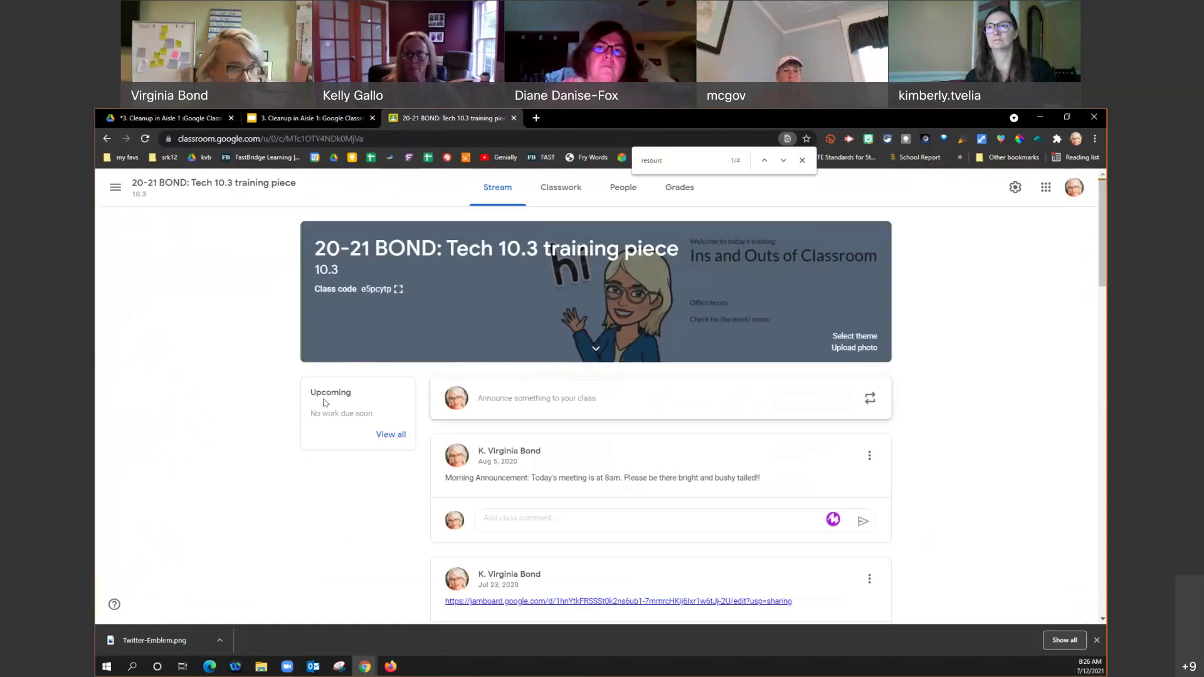
left_click(382, 434)
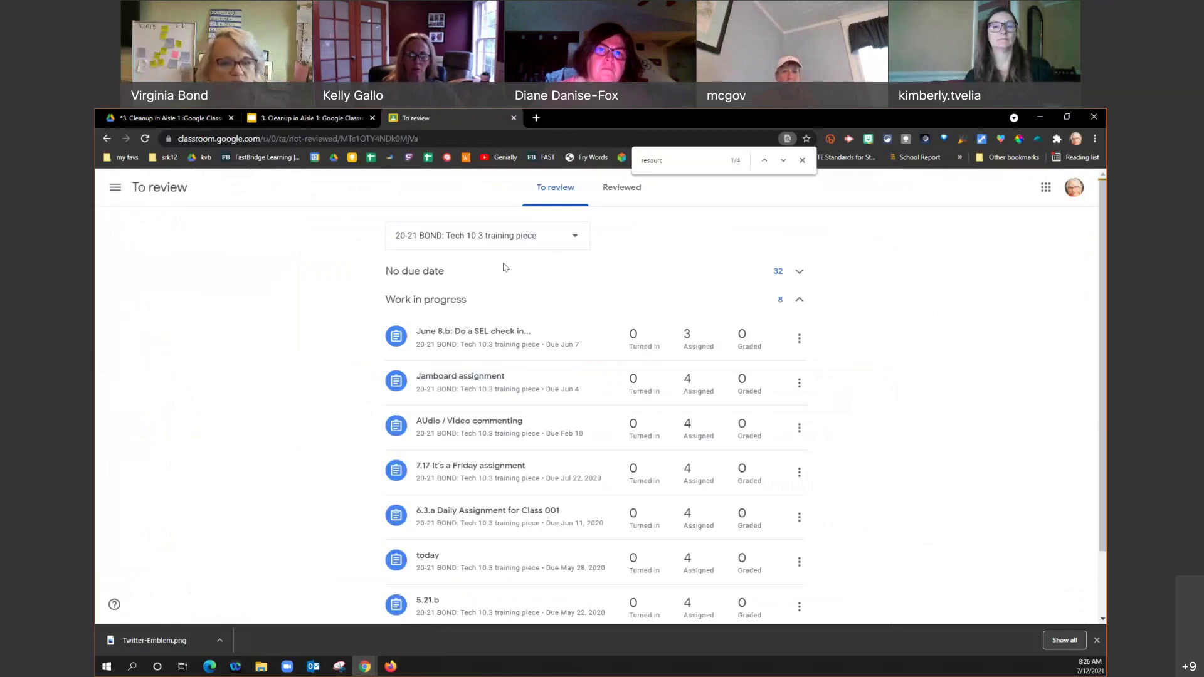
scroll(493, 313, "down", 2)
scroll(478, 474, "up", 2)
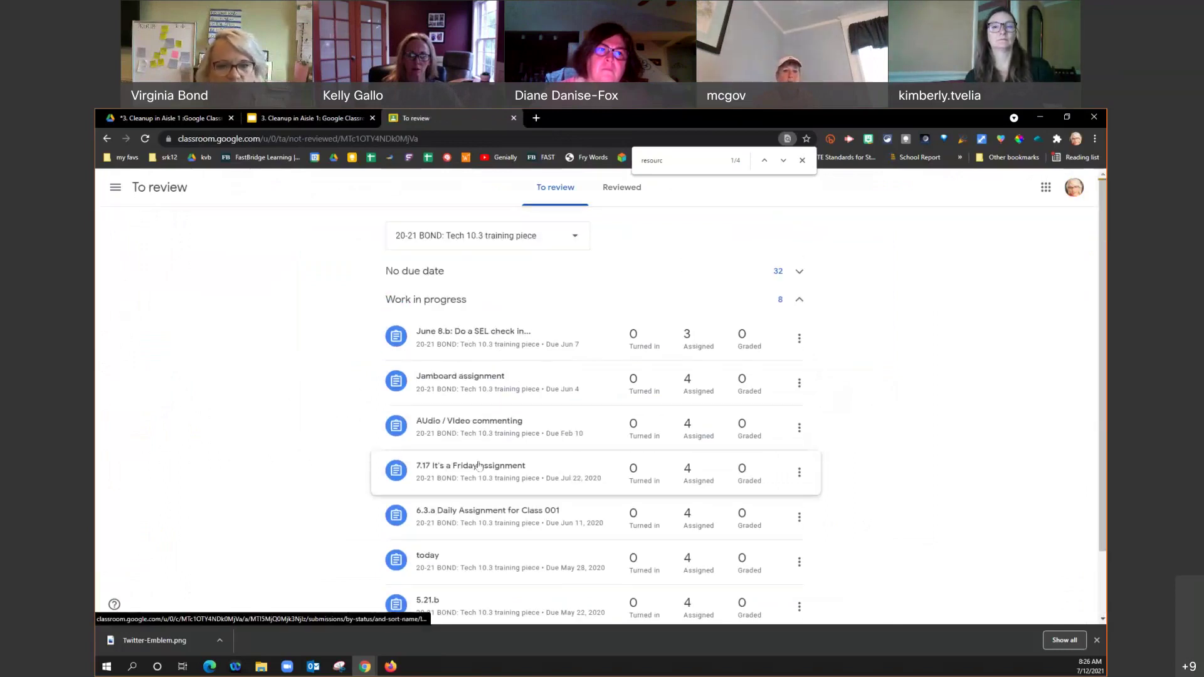
scroll(479, 462, "down", 1)
scroll(478, 439, "up", 1)
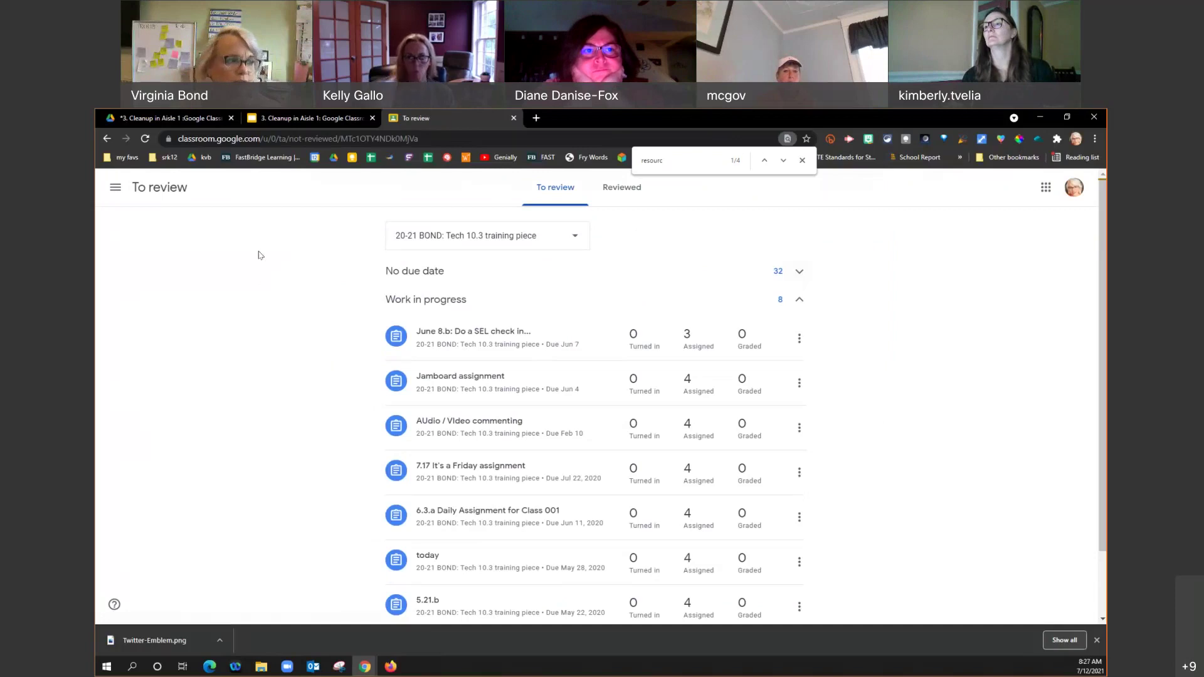
Step: Filter the To review list by the Technology Remote Teaching class and by the Tech 9.3 class without a year prefix
left_click(576, 235)
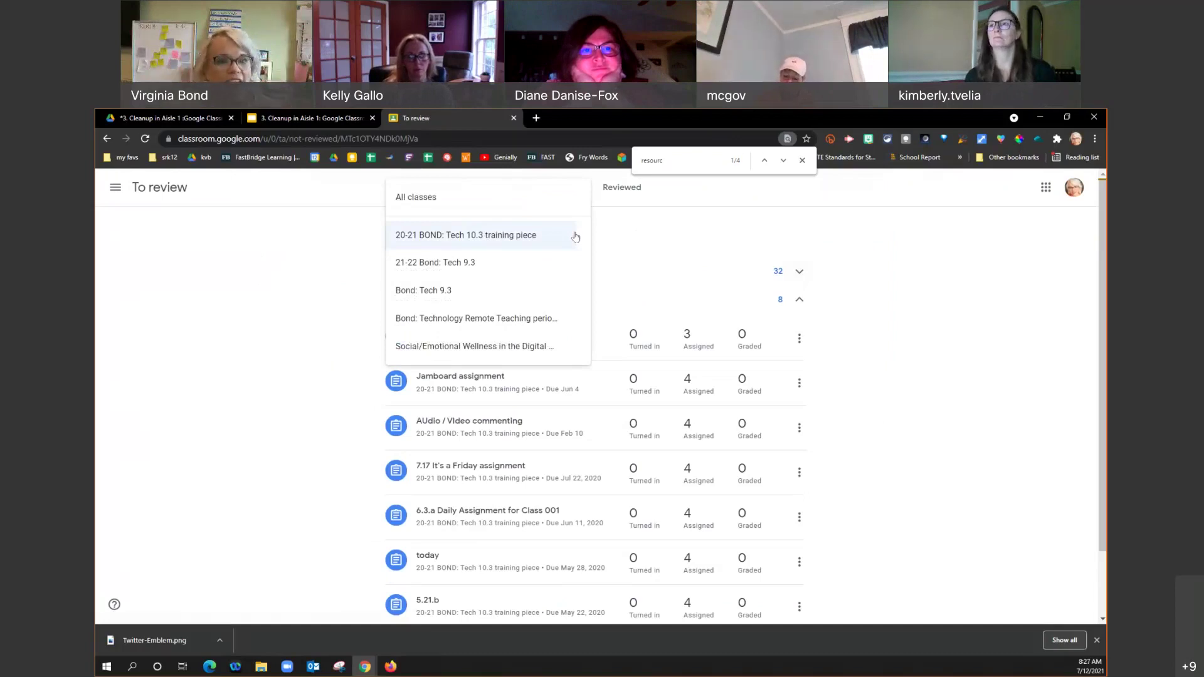
left_click(502, 332)
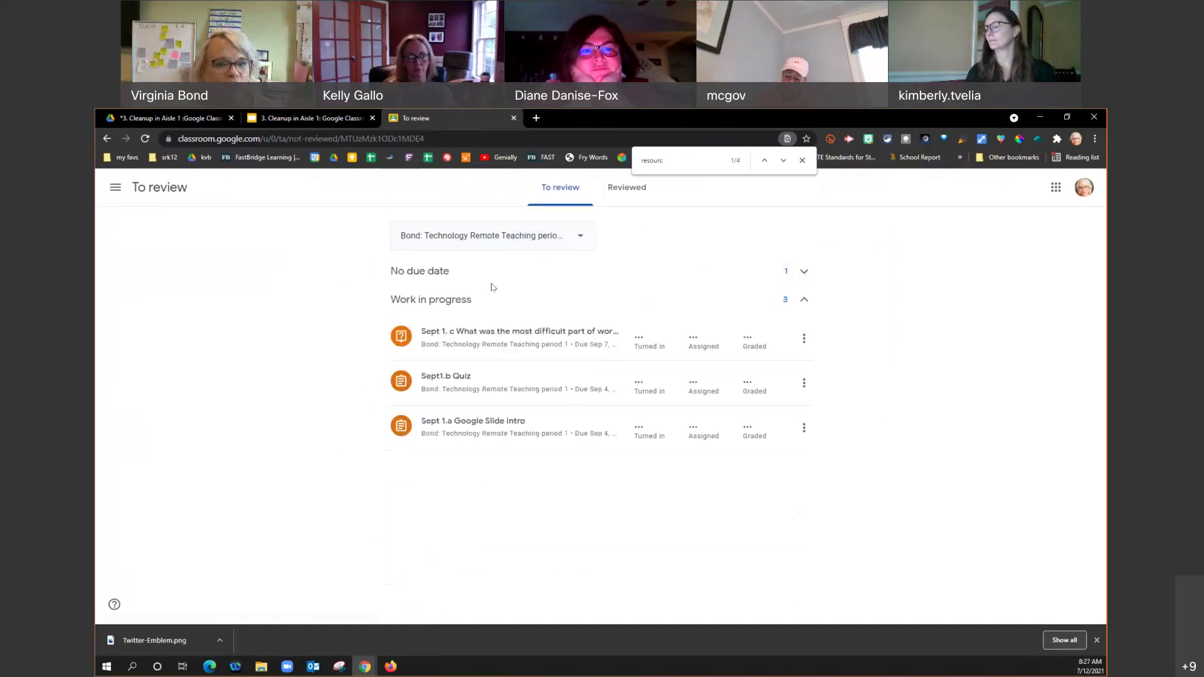
left_click(491, 237)
left_click(441, 294)
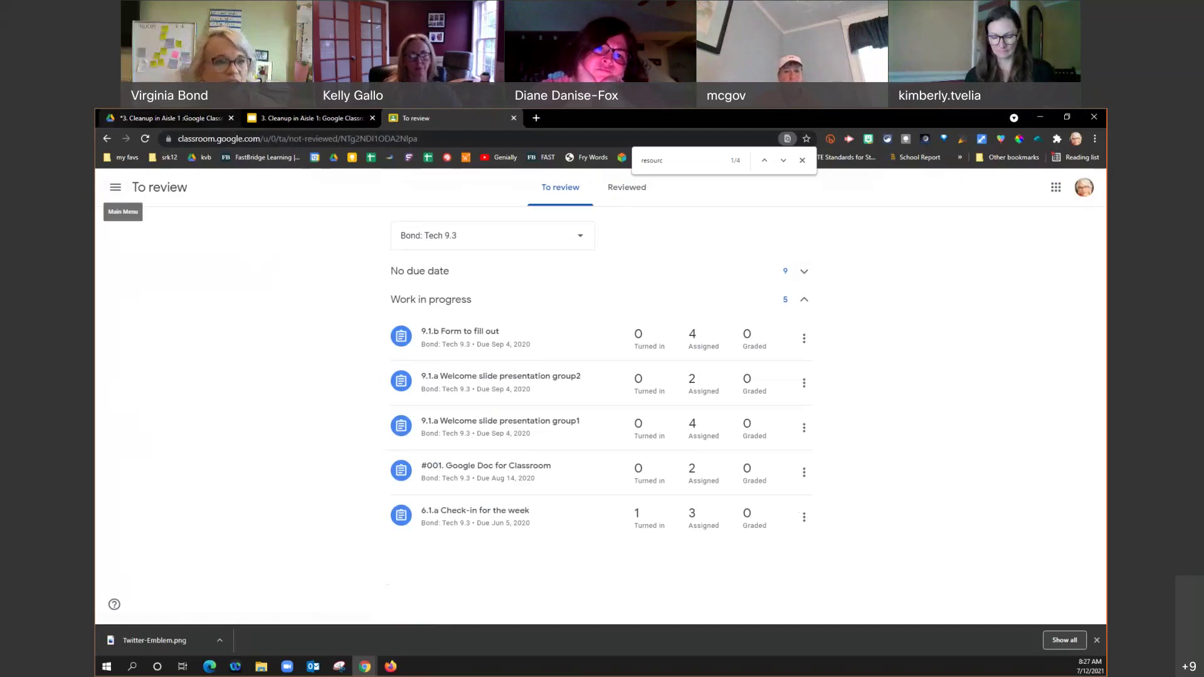
Step: Return to the Tech 10.3 class stream, reopen its full upcoming work list, and go back to the stream
left_click(109, 138)
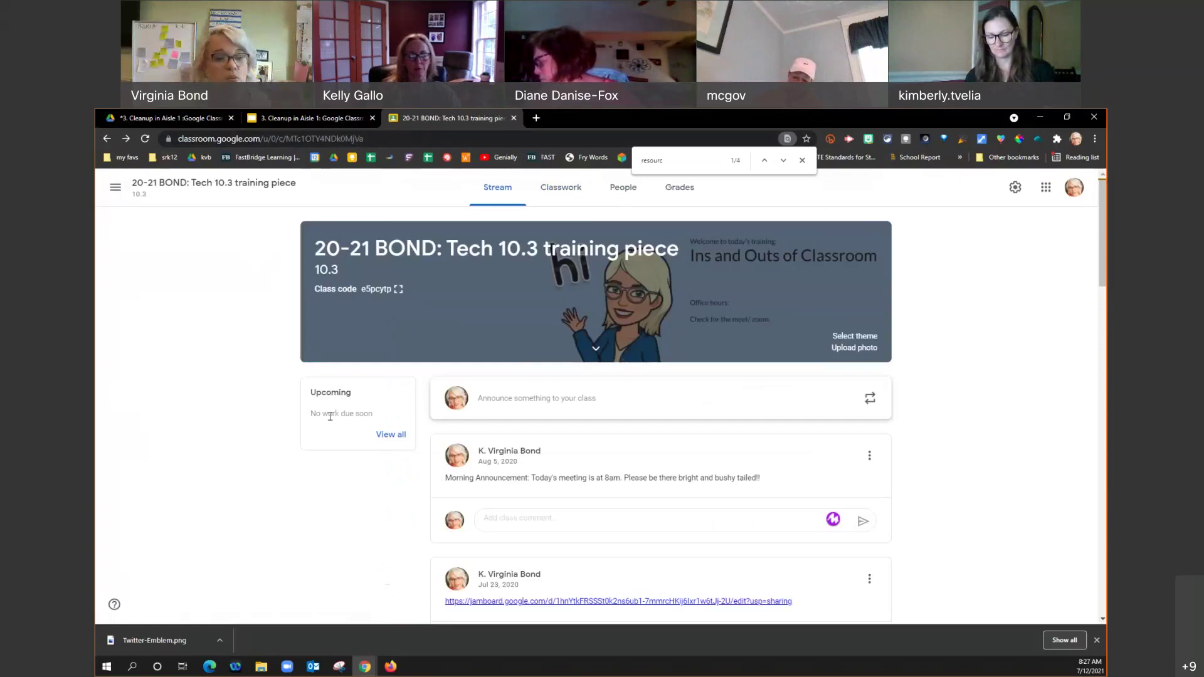
left_click(387, 435)
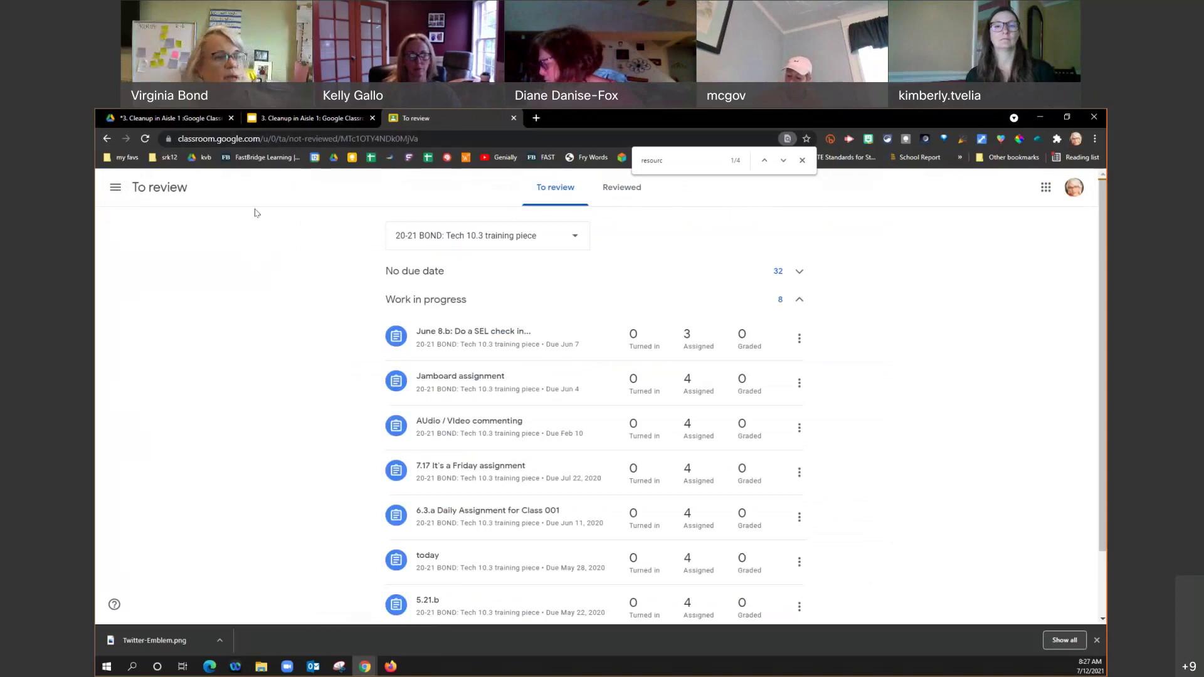
left_click(108, 139)
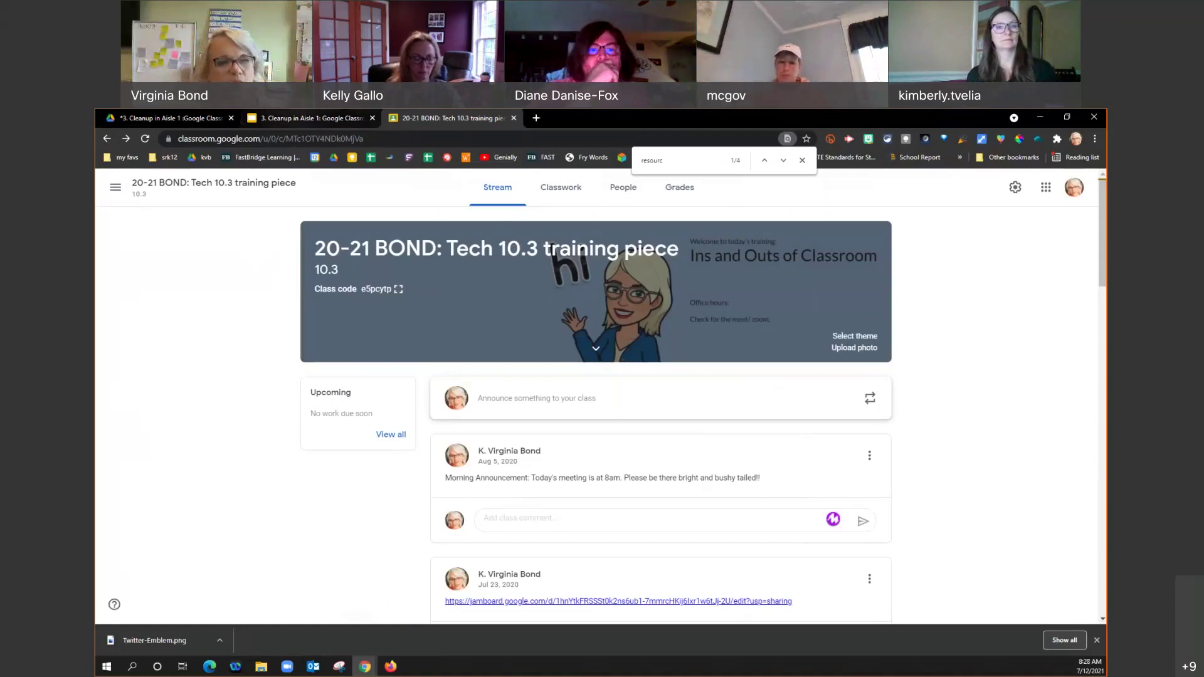
Step: Switch to the slides and show the class details example on the Class Naming Conventions slide
key("ctrl+shift+Tab")
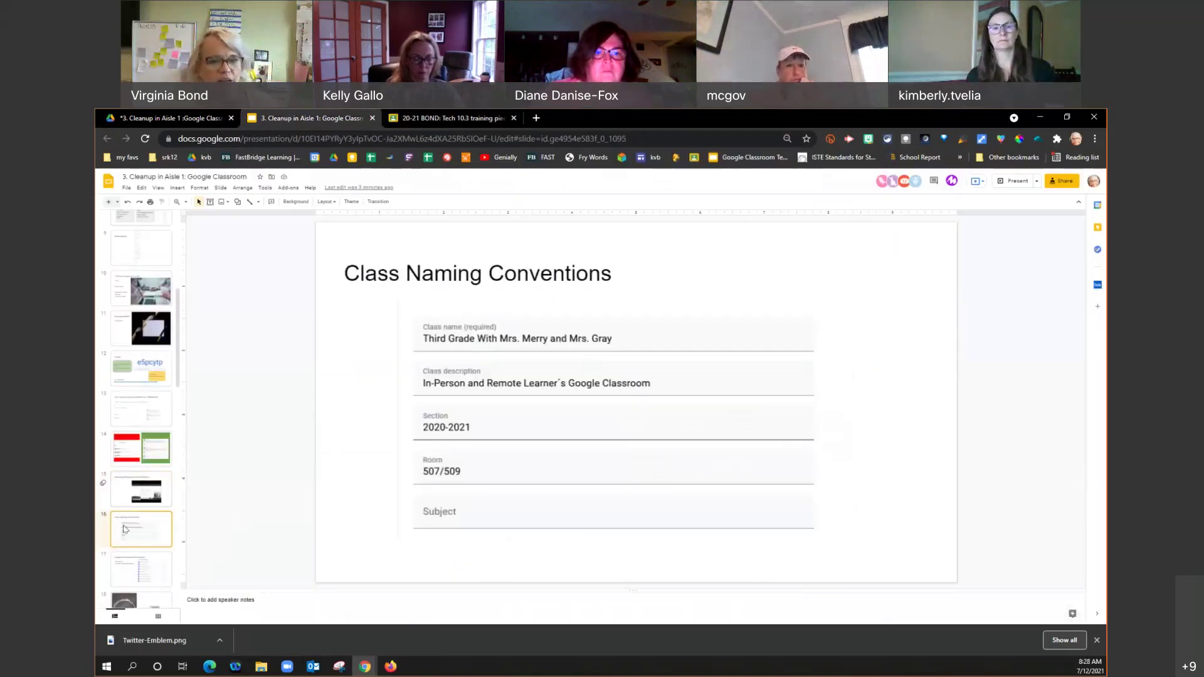
left_click(464, 439)
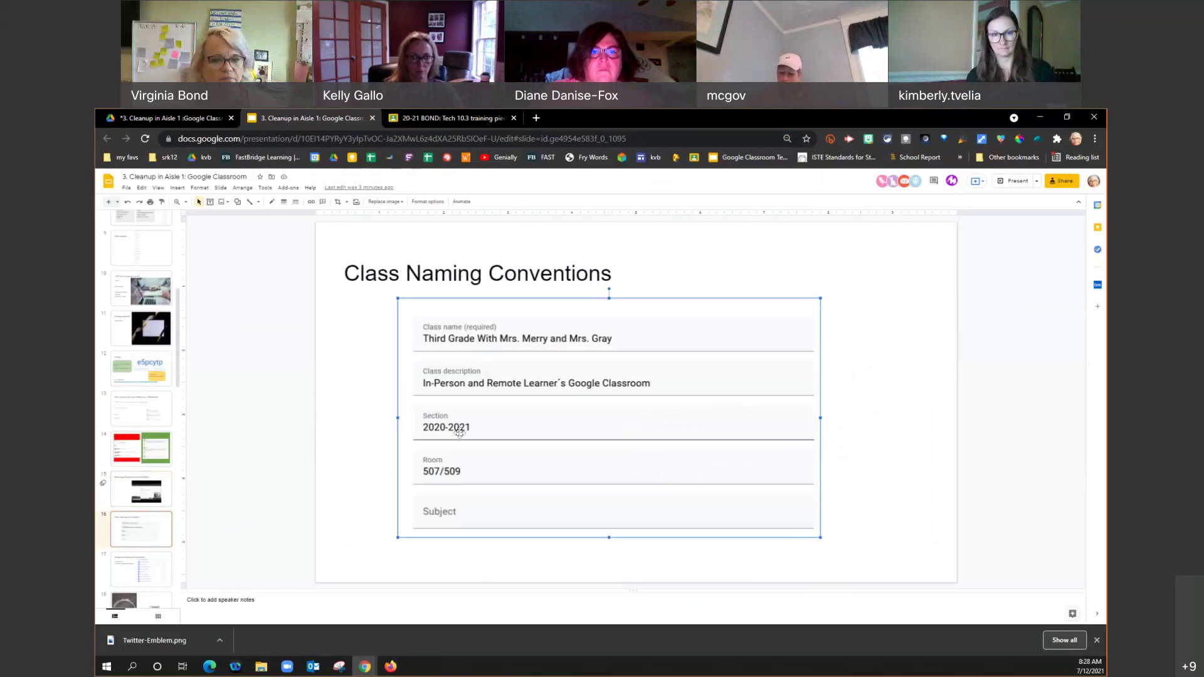
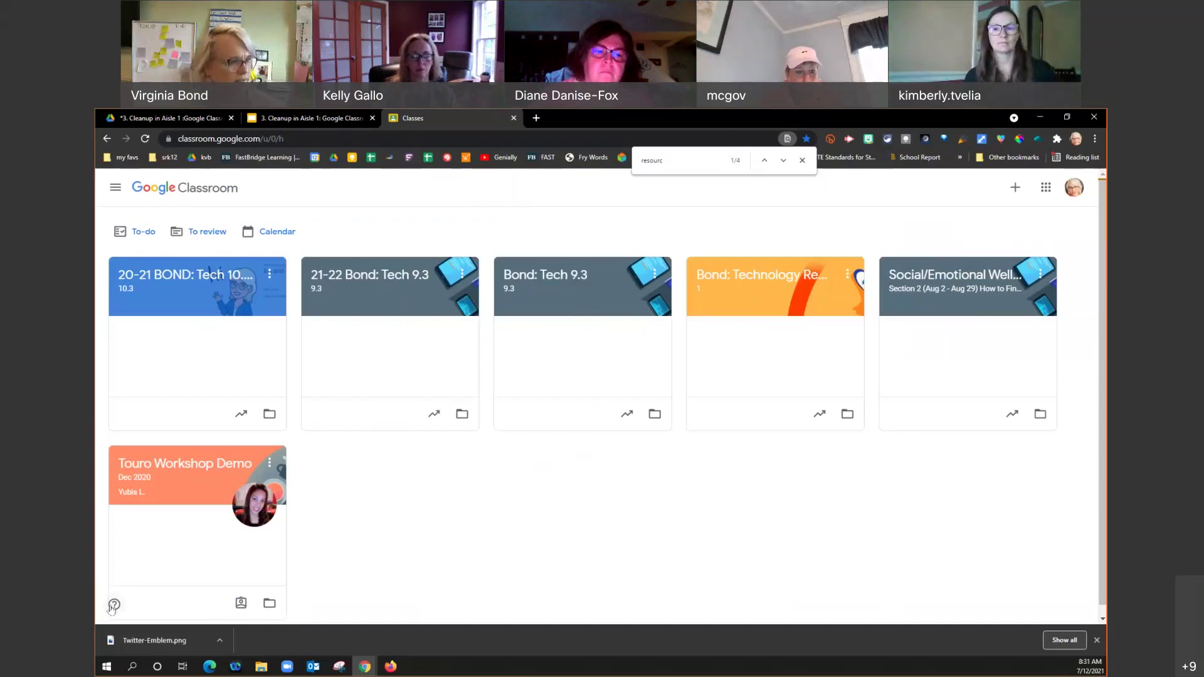
Step: Send feedback without a screenshot, asking "Is there a way to get email notifications from some, but not all classes?"
left_click(115, 605)
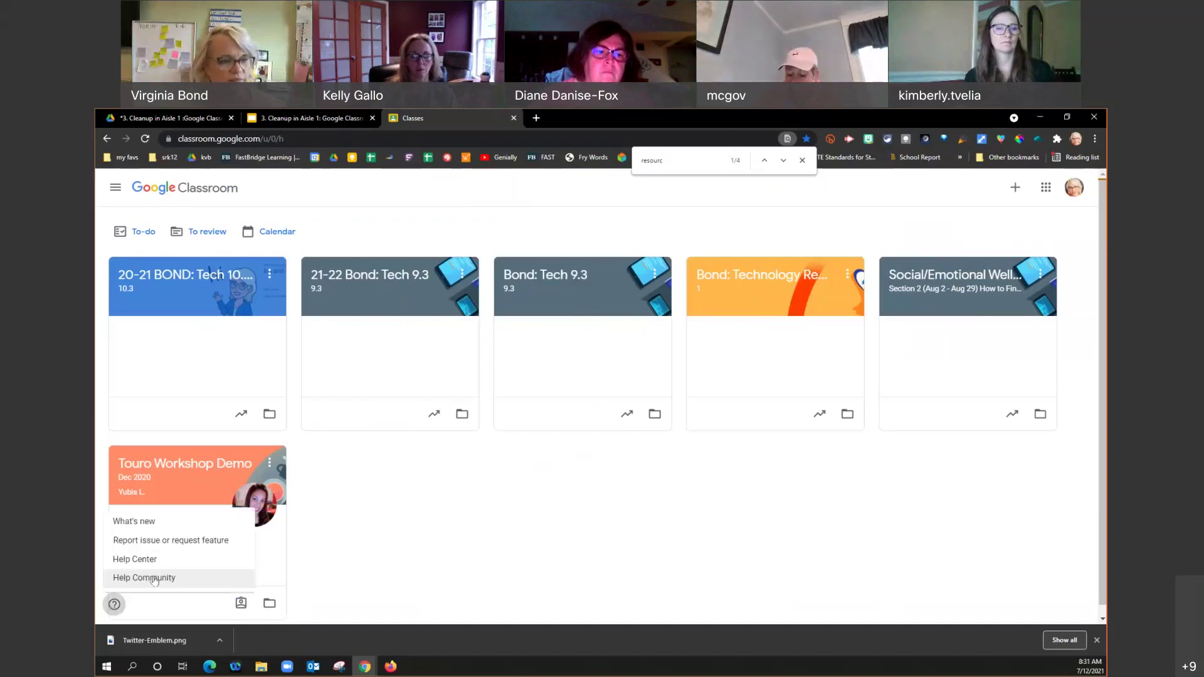
left_click(185, 545)
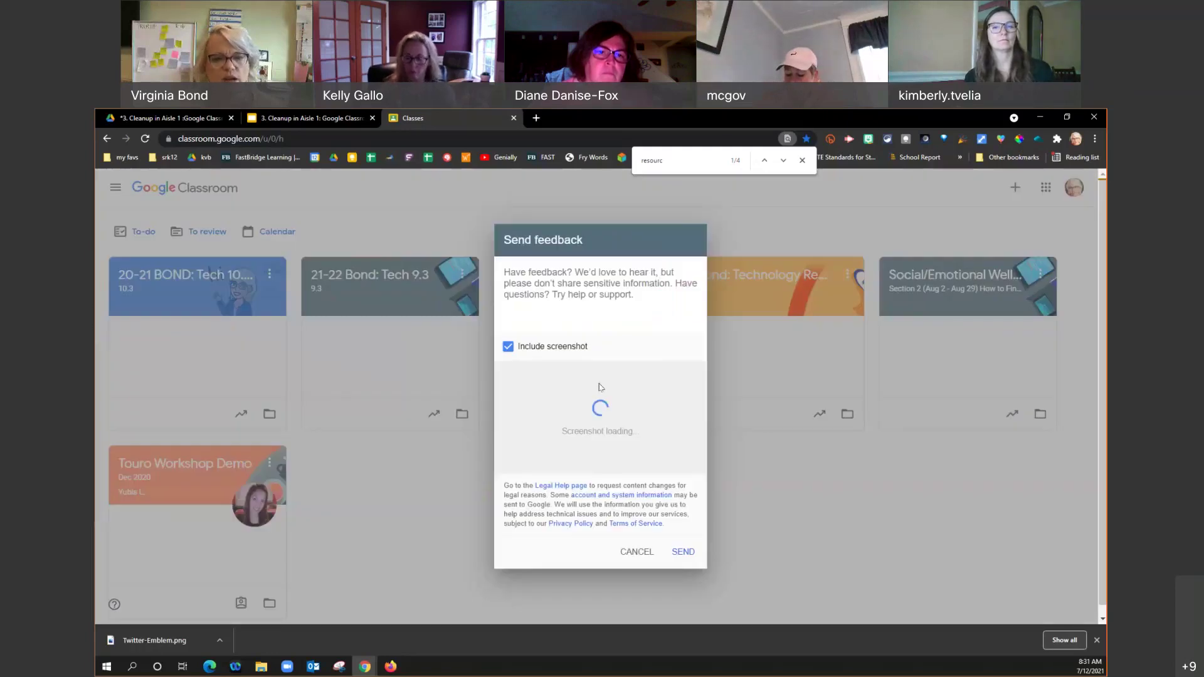
left_click(509, 348)
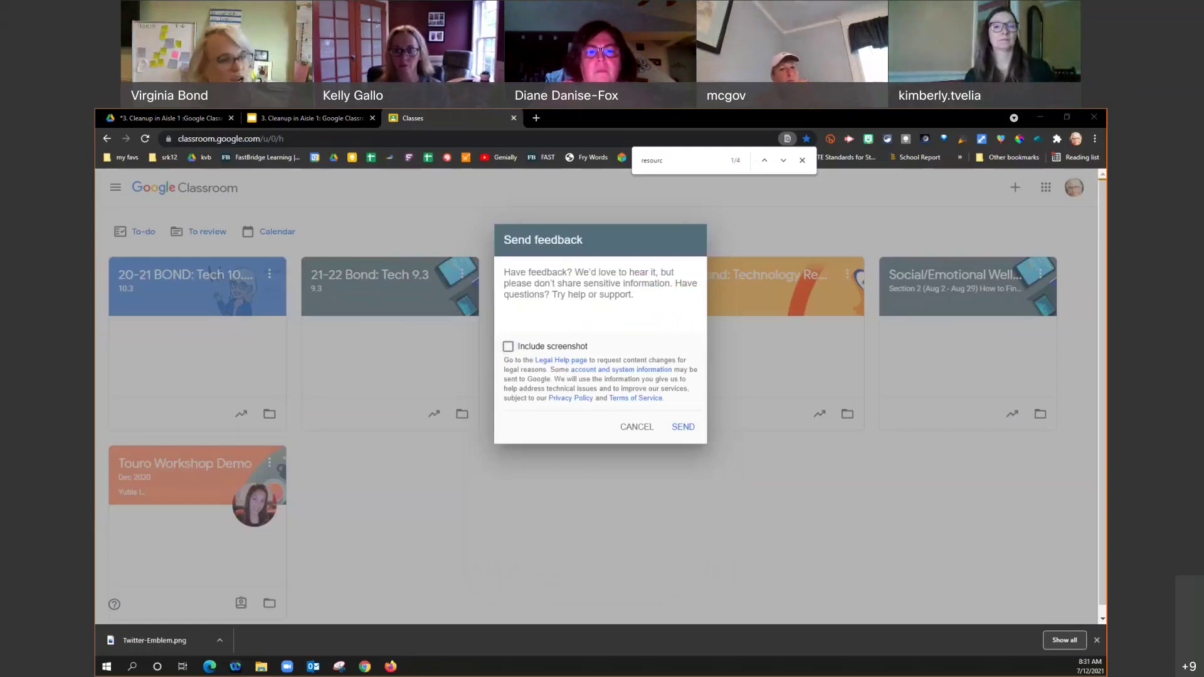
left_click(474, 267)
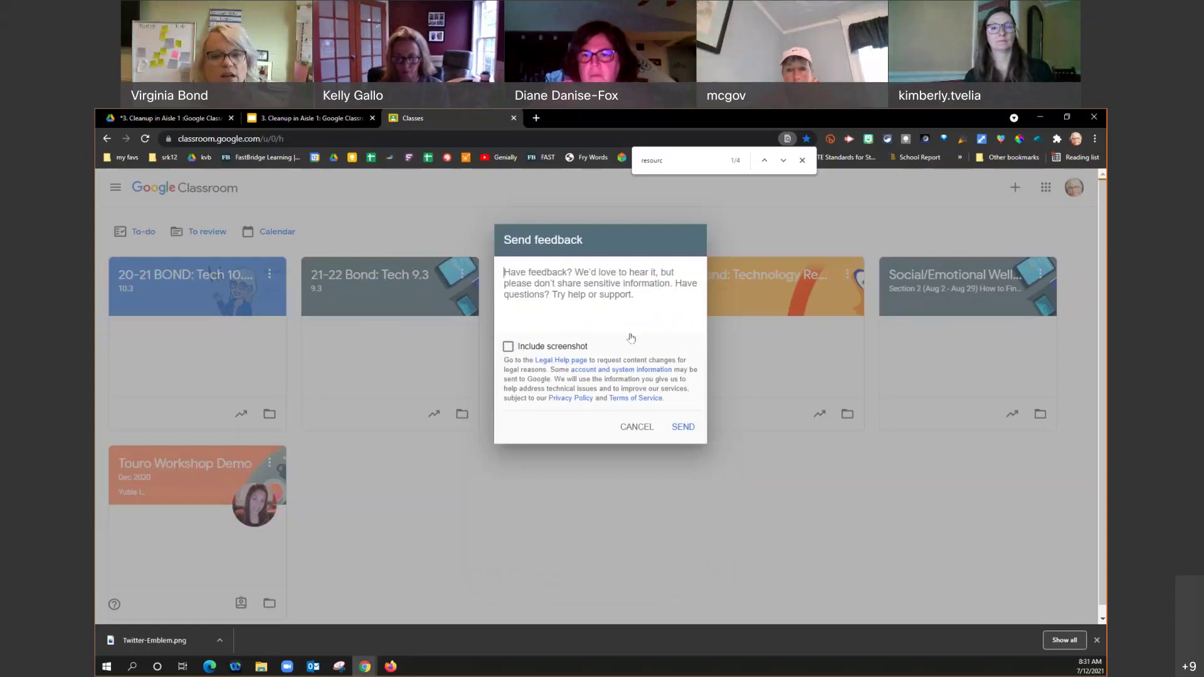
type("Is there a way to get email notifications from some, but not all classes?")
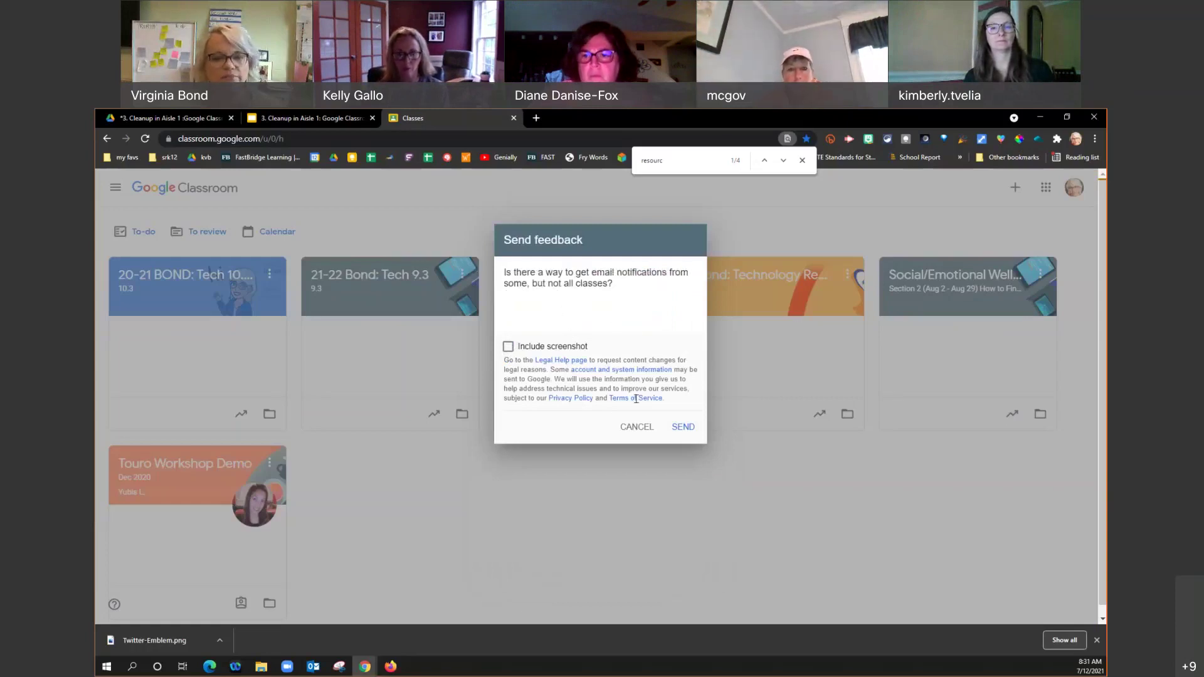
left_click(683, 428)
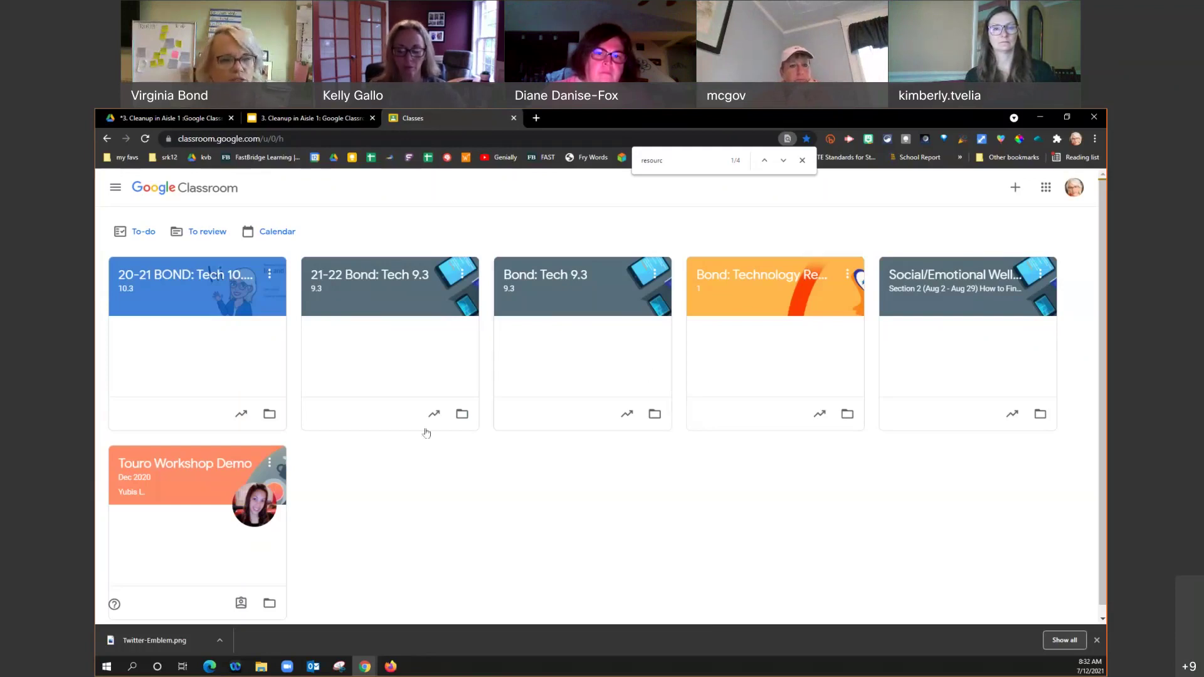
Step: Add the school year prefix "20-21" to the name of the Tech 9.3 class that lacks one, and save the class
left_click(655, 274)
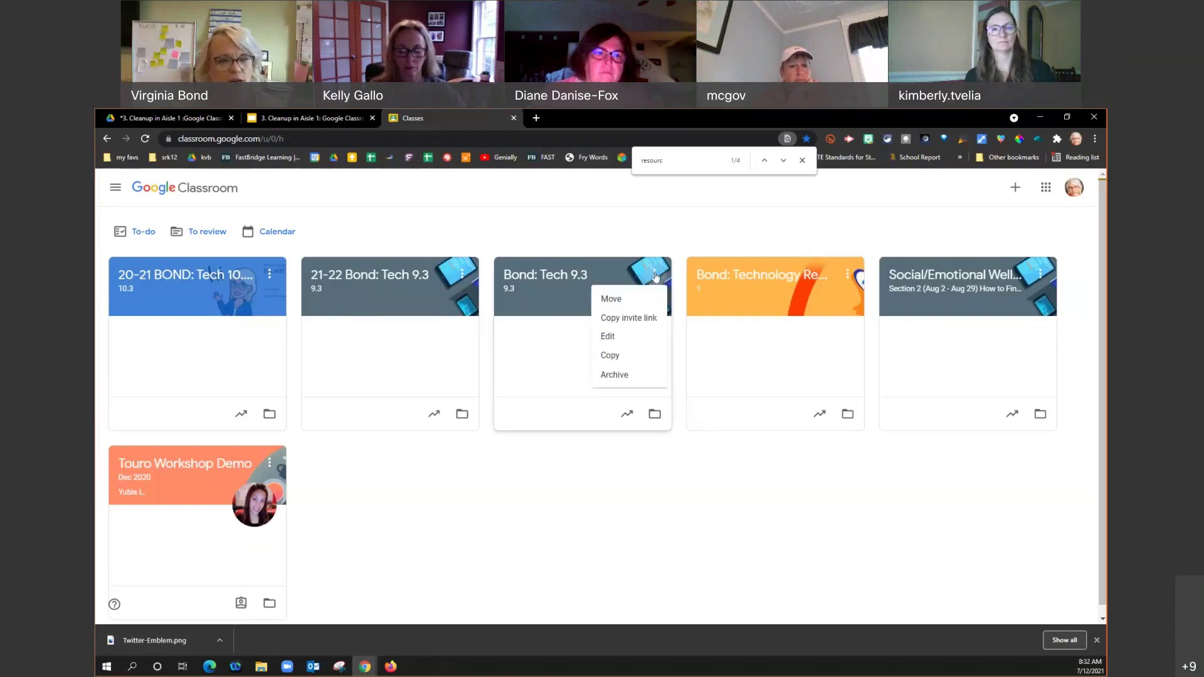
left_click(615, 345)
left_click(454, 331)
type("20-214Bond: Tech 9.3")
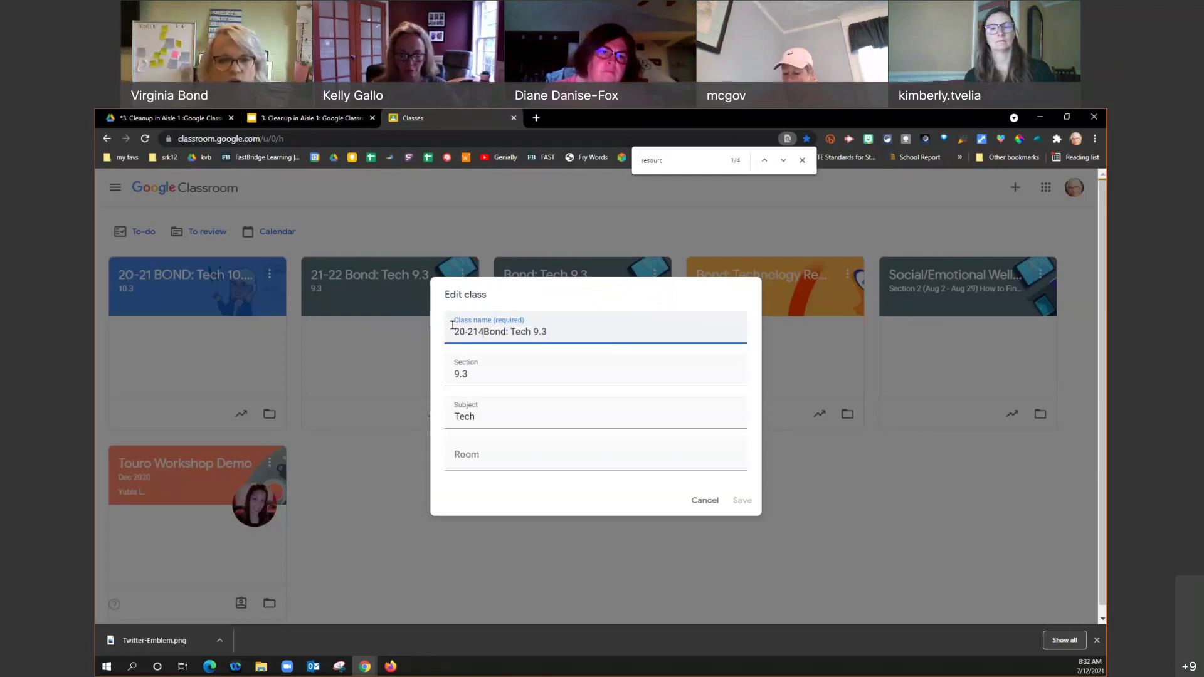
key("BackSpace")
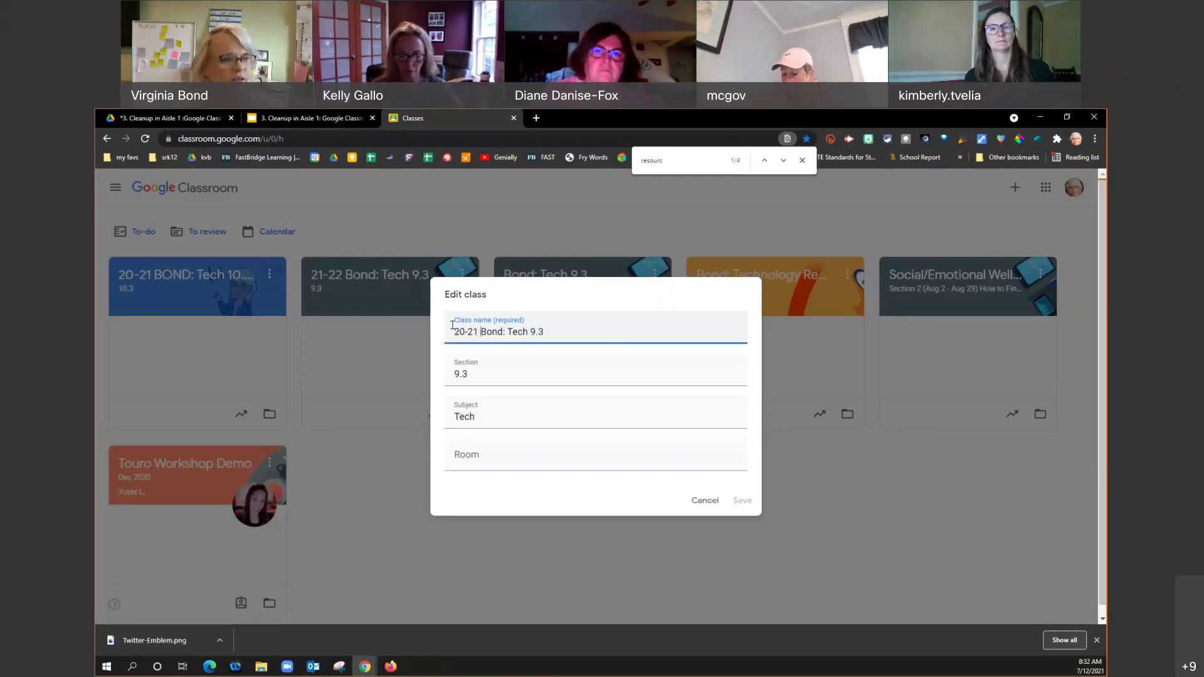
left_click(740, 502)
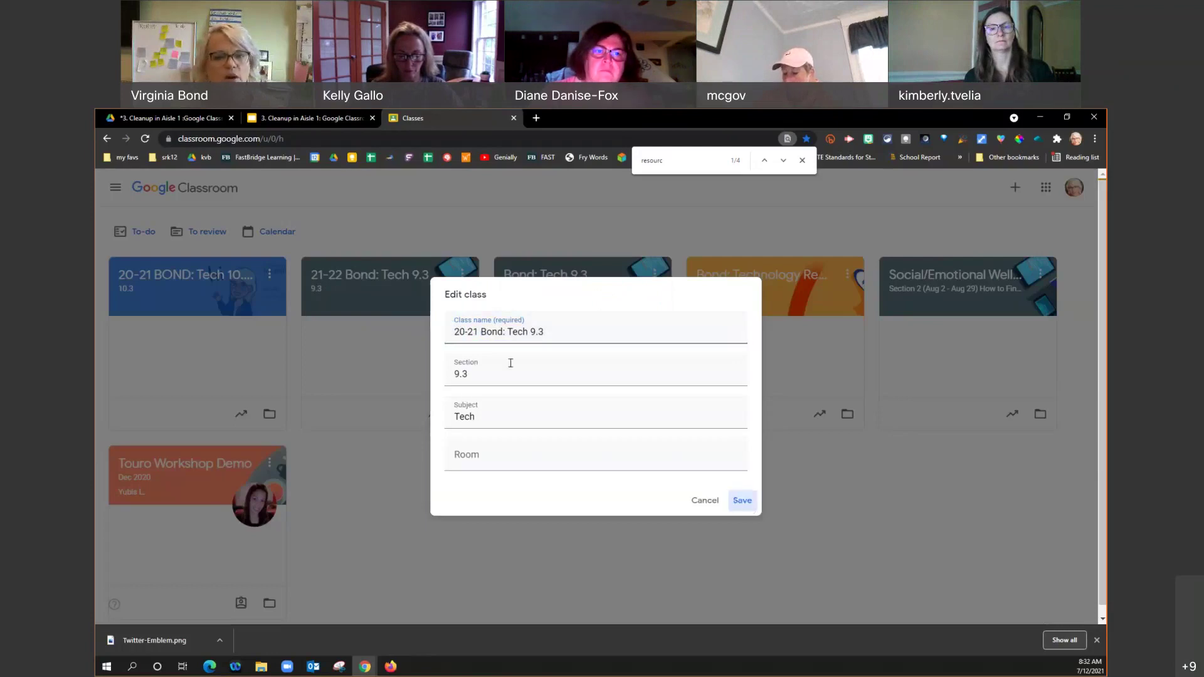
left_click_drag(475, 331, 454, 332)
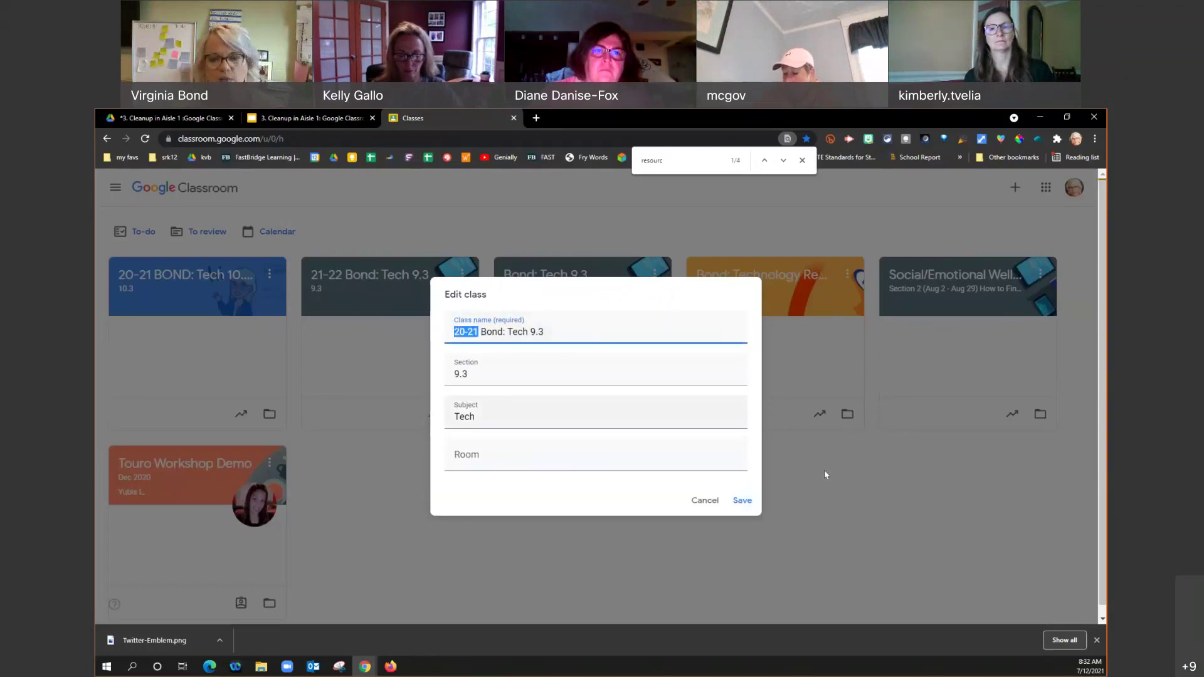
left_click(740, 501)
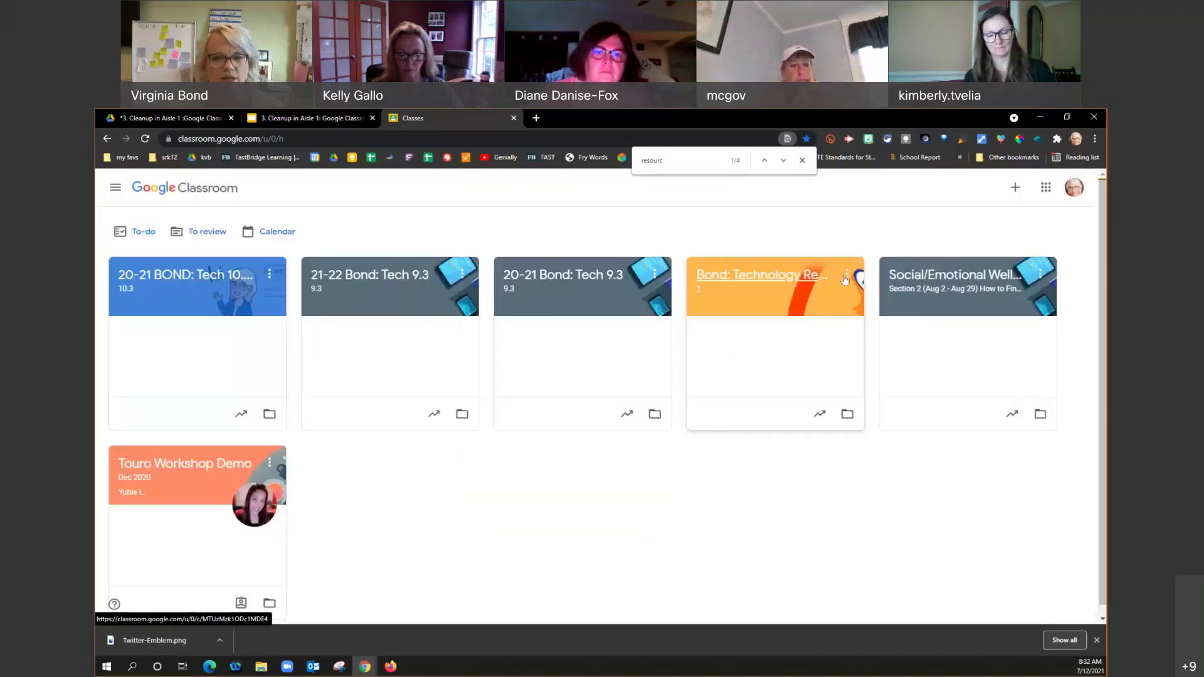
Step: Add the prefix "20-21" to the name of the Technology Remote Teaching period 1 class and save it
left_click(846, 275)
left_click(798, 320)
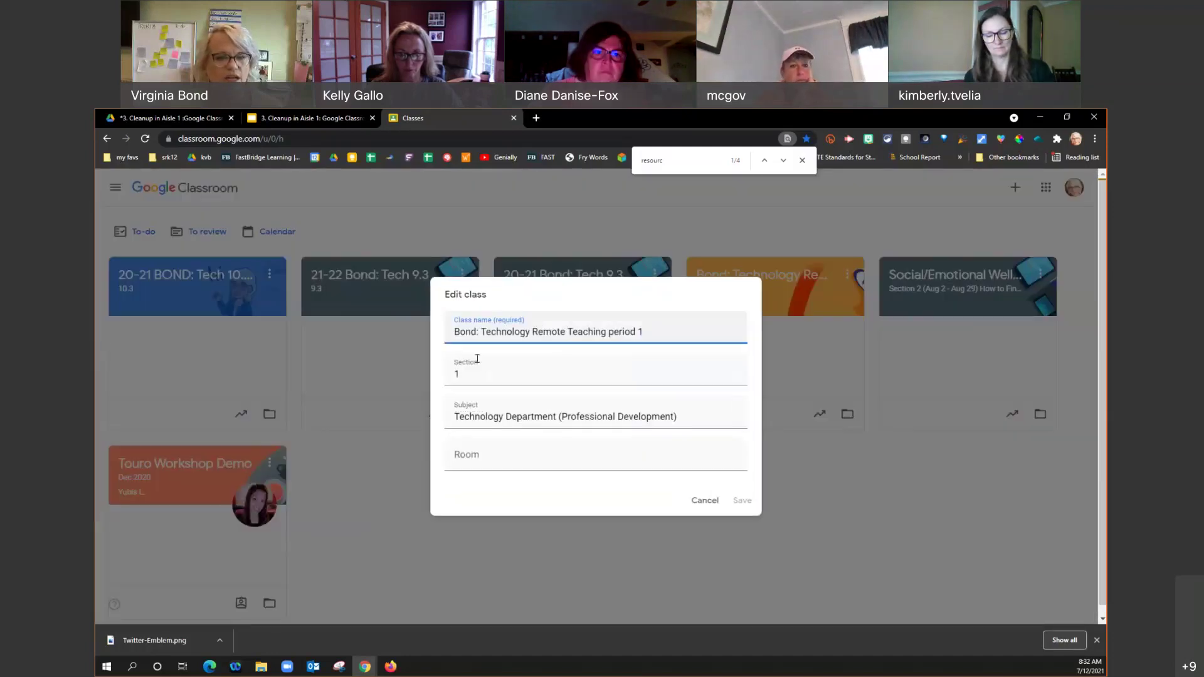
left_click(448, 328)
type("20-21")
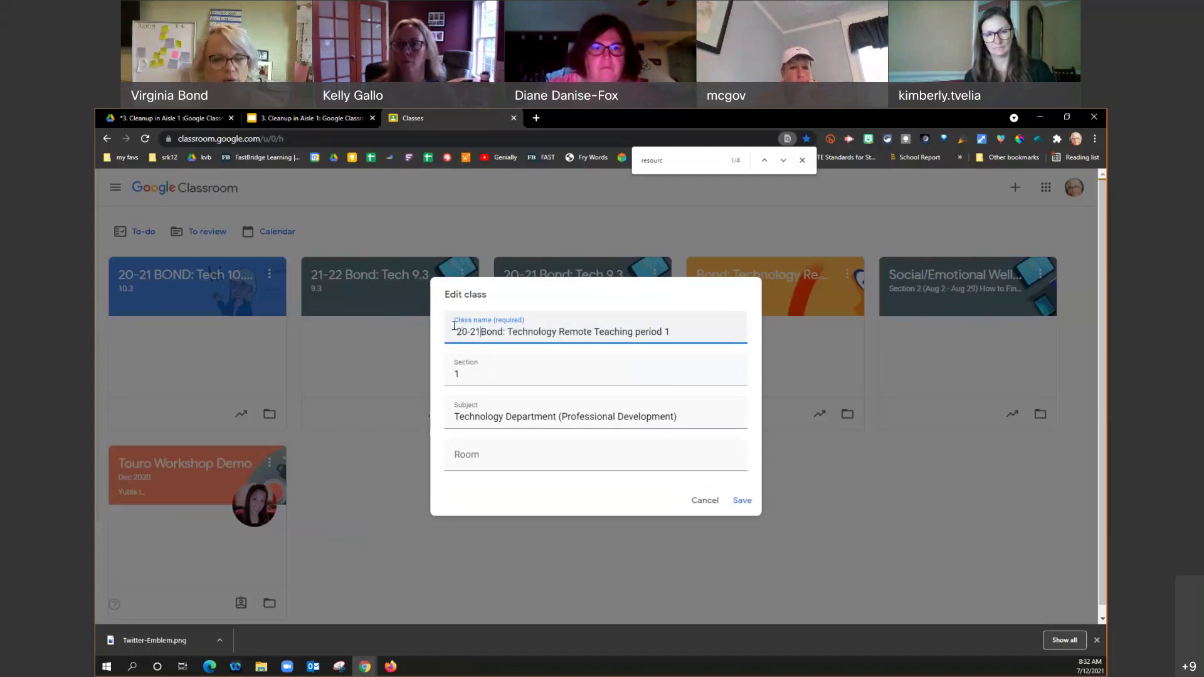
left_click(456, 332)
key("BackSpace")
left_click(478, 332)
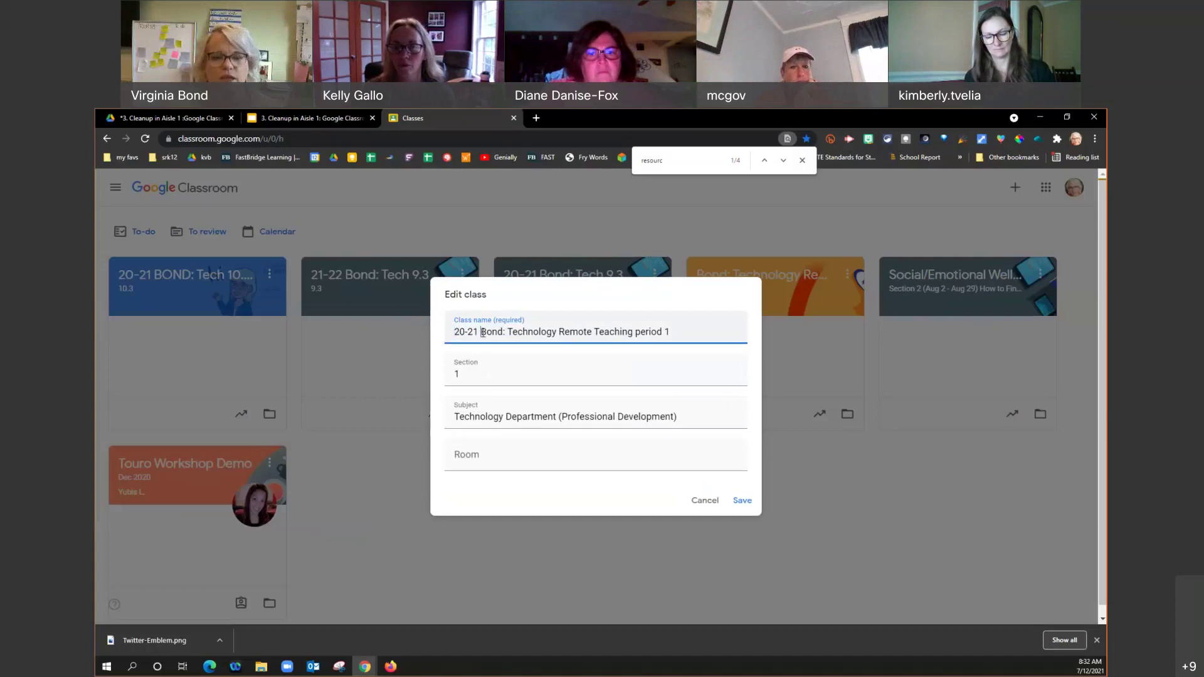
left_click(739, 501)
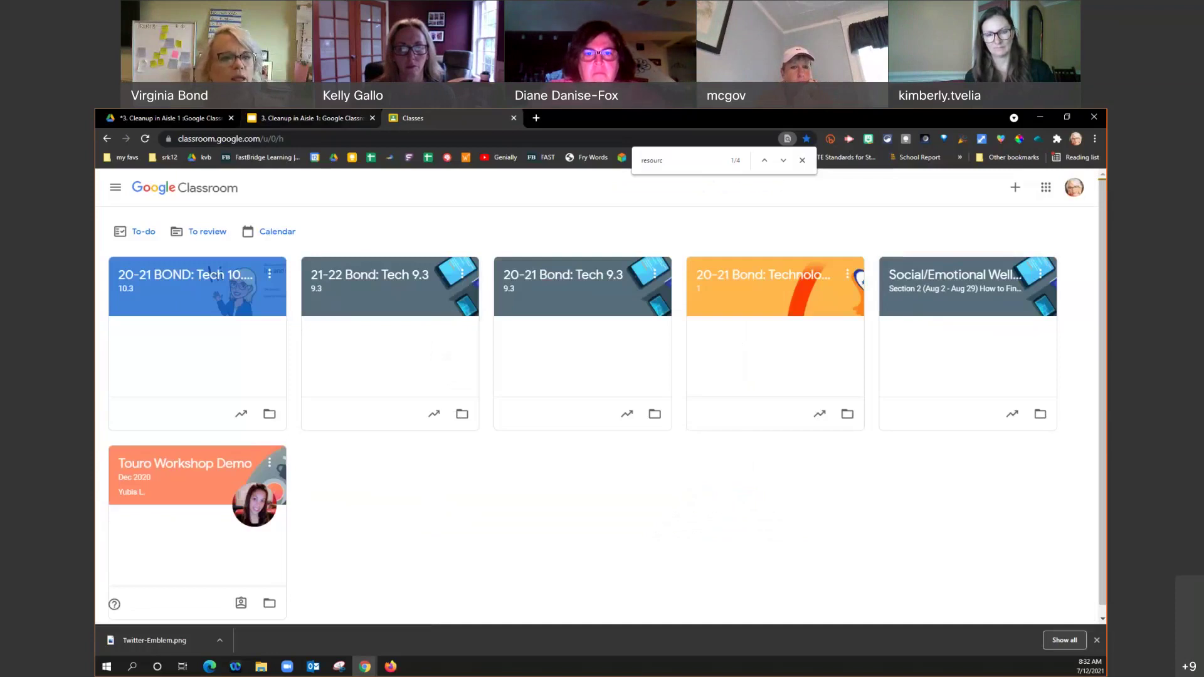
Step: Switch to the slides to show Rename classes, check the class cards in Classroom, and show the "Are you a Co-Teacher?" slide
left_click(310, 118)
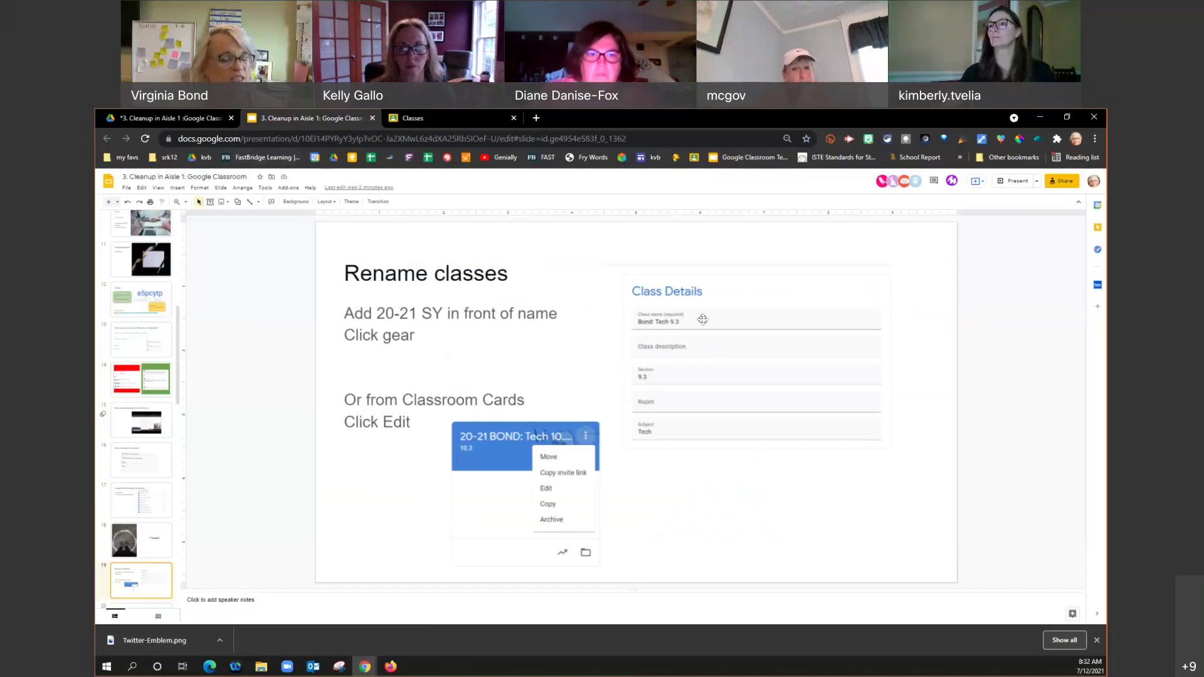
left_click(439, 113)
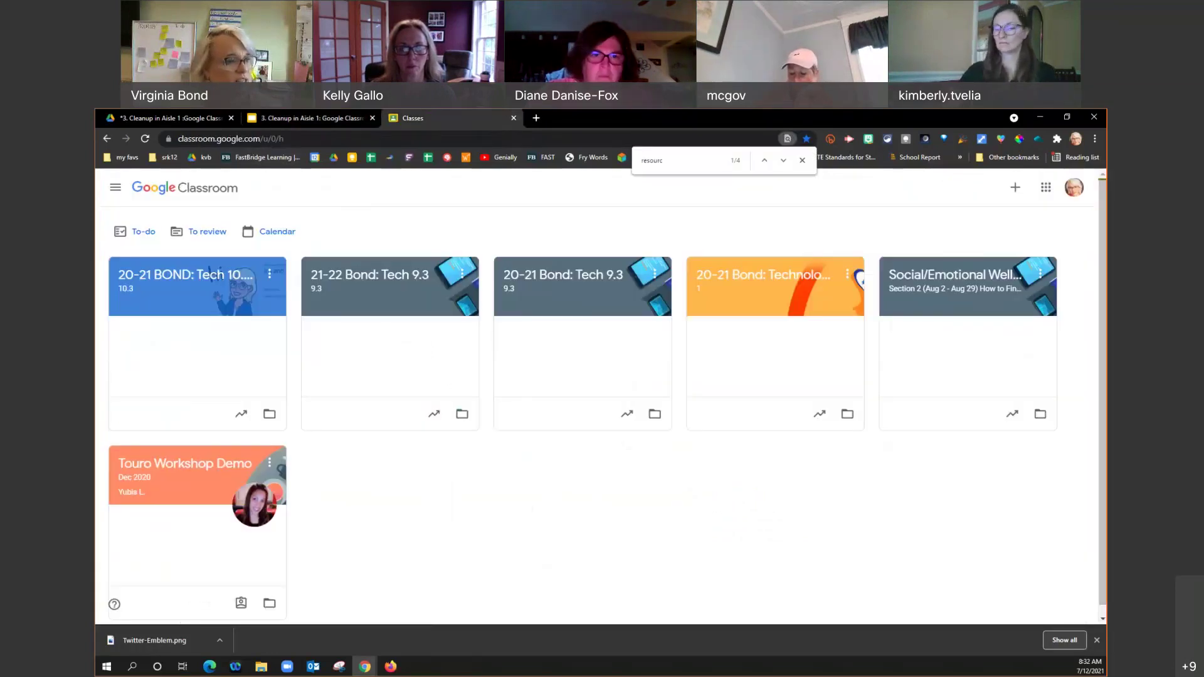
left_click(337, 119)
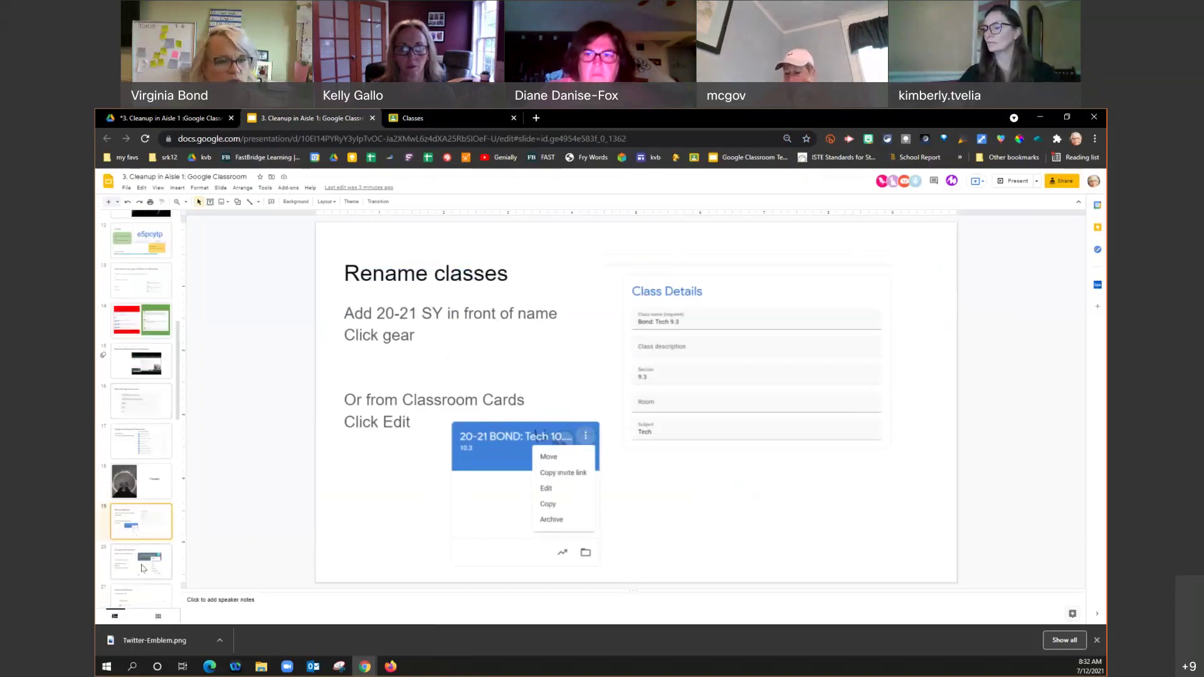
key("Down")
left_click(559, 354)
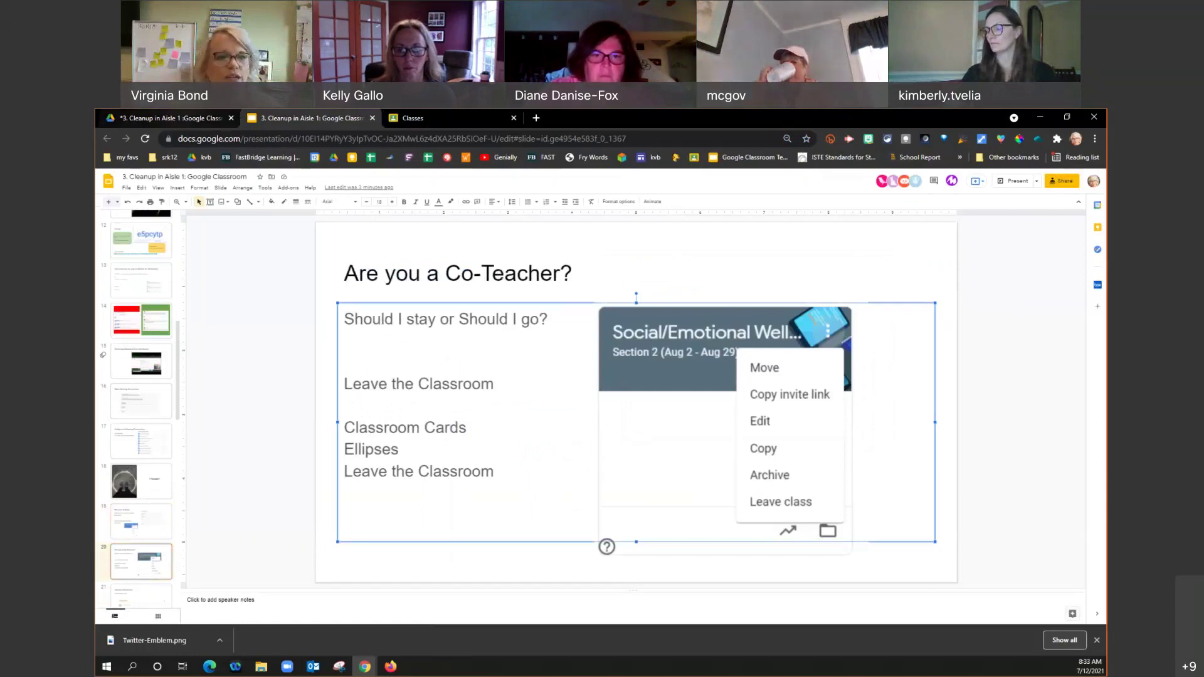
Step: Show the Leave class option on the Social/Emotional Wellness card in Classroom without choosing it, and return to the co-teacher slide
key("ctrl+3")
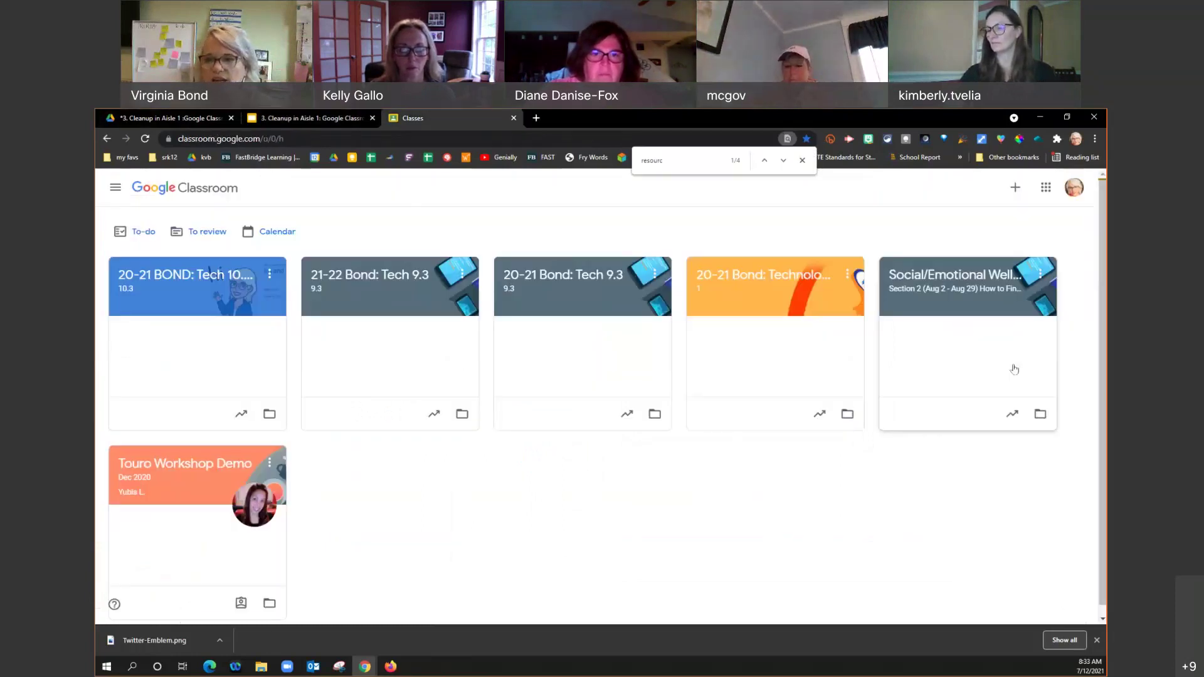
left_click(1040, 274)
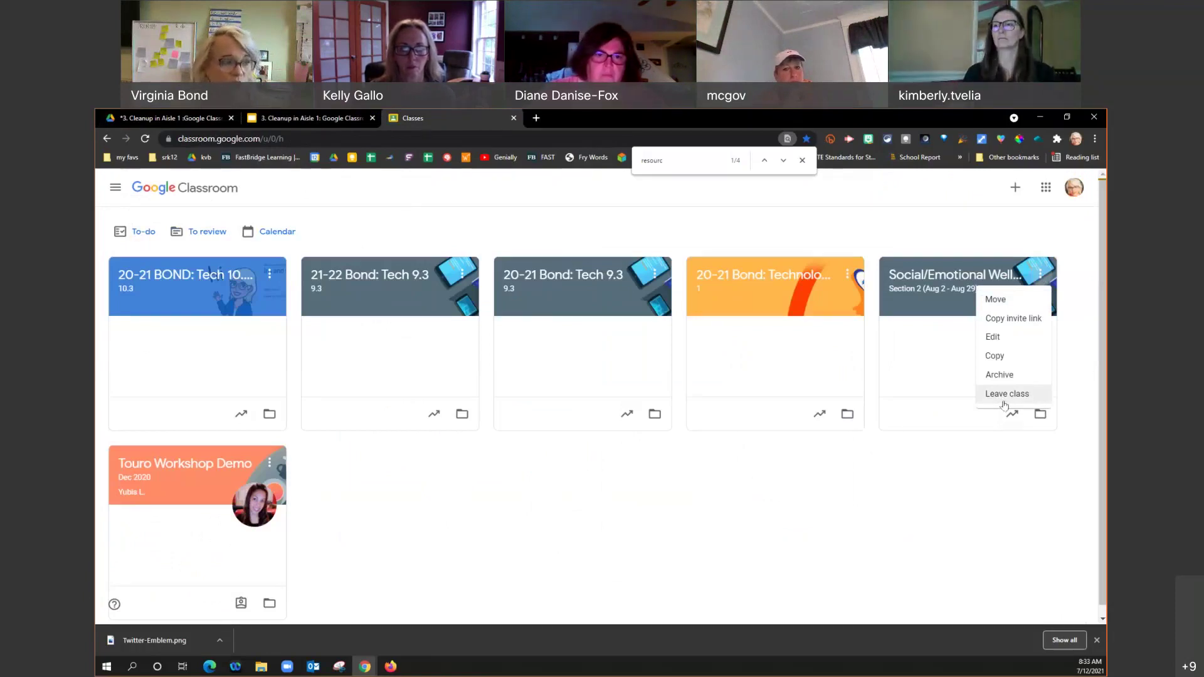
left_click(935, 536)
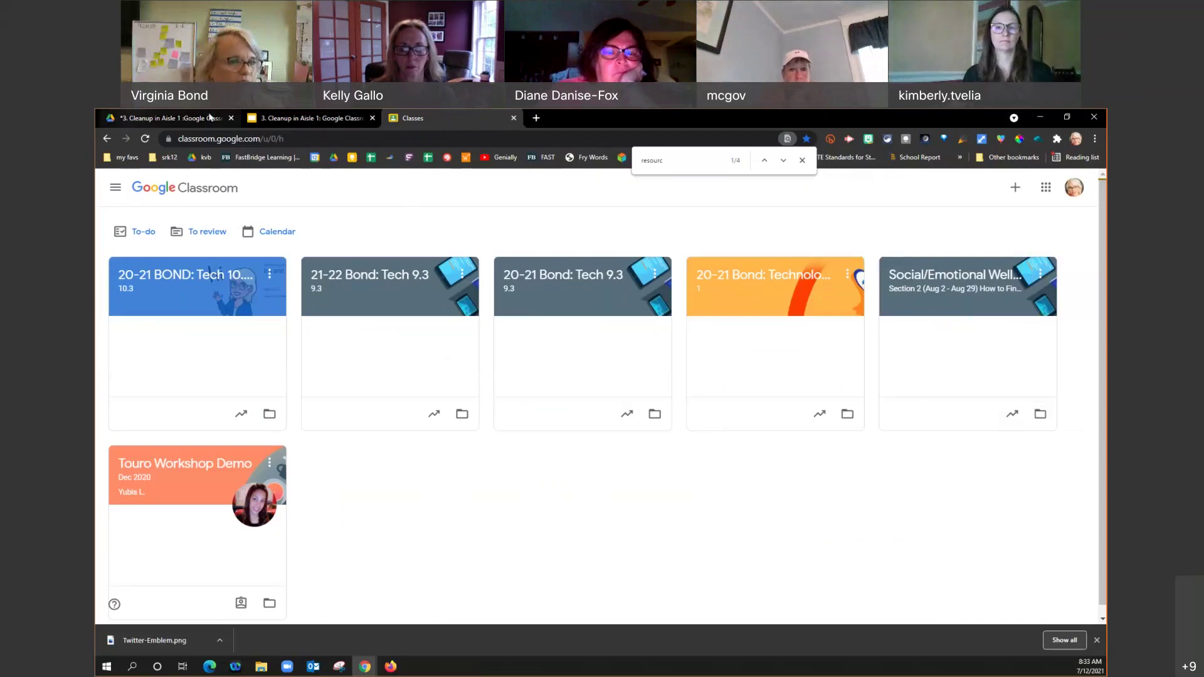
left_click(311, 117)
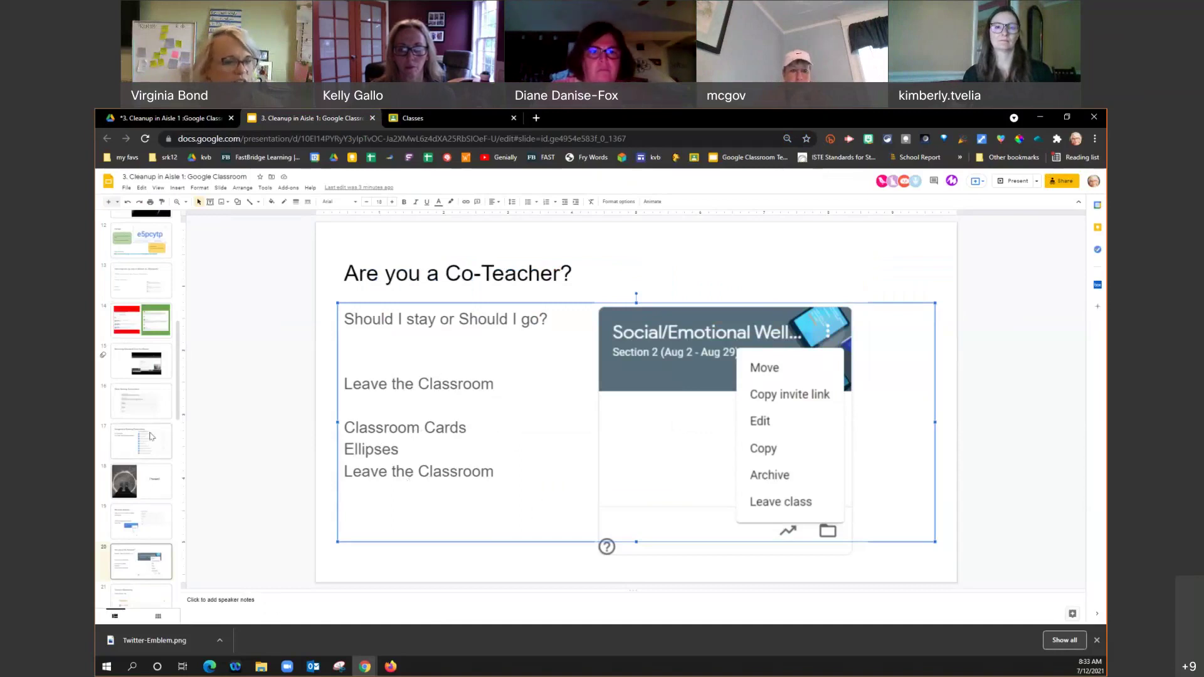
scroll(156, 411, "down", 3)
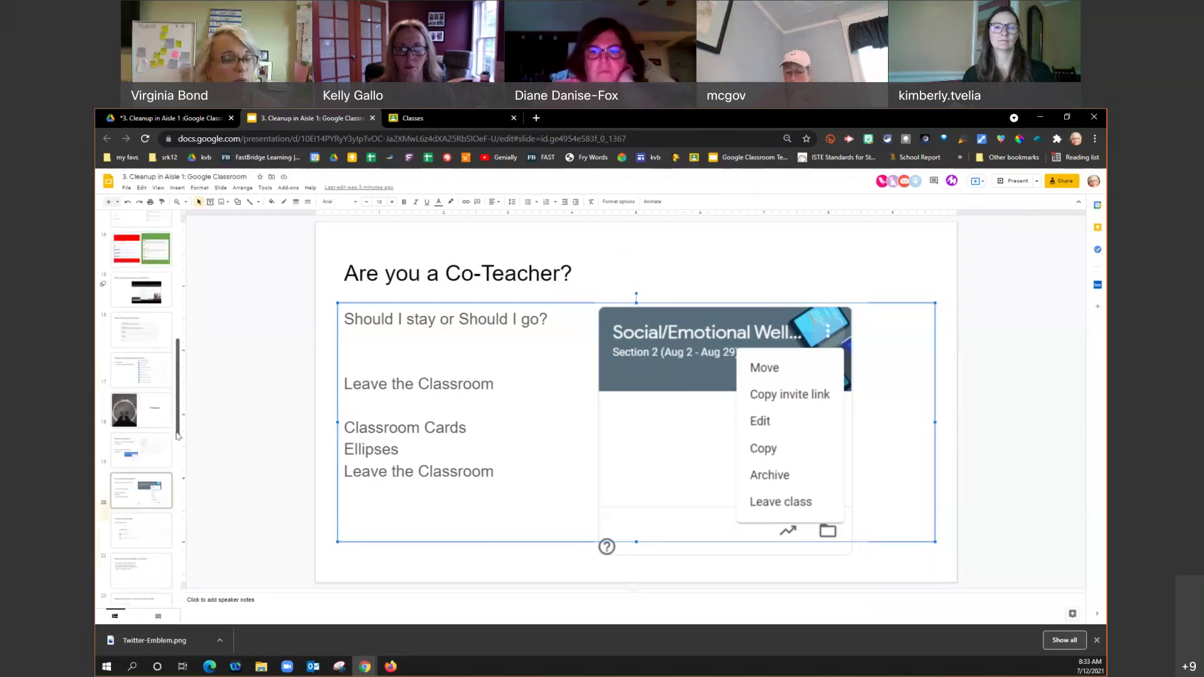
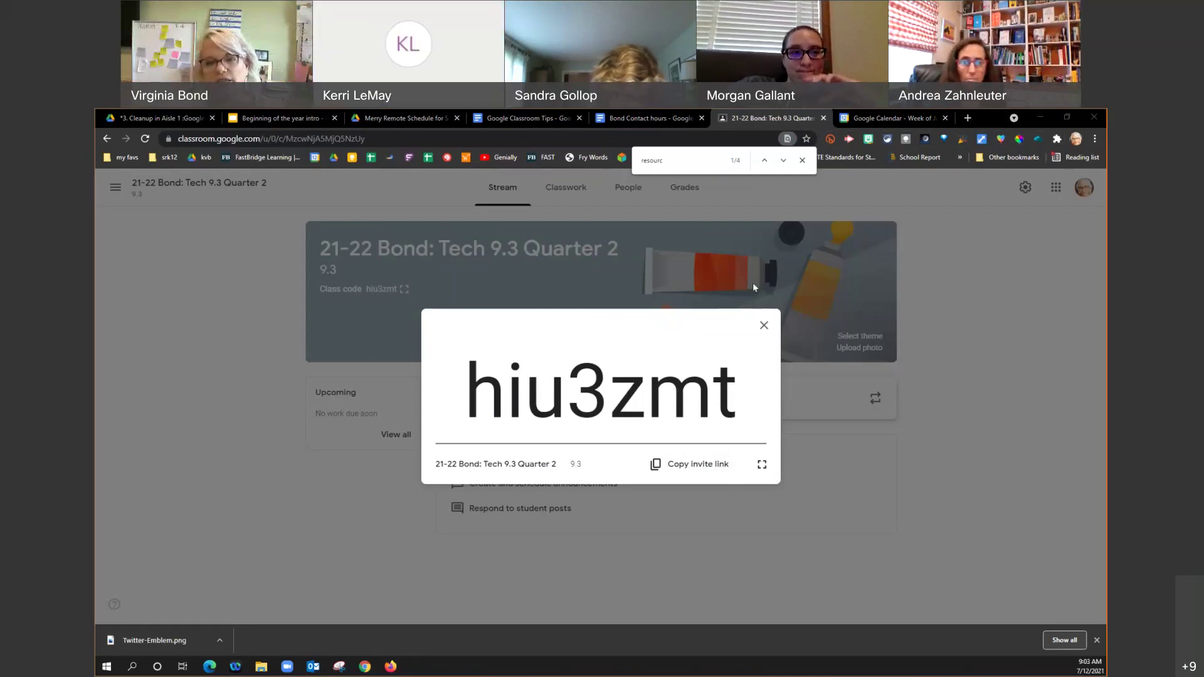
Step: Close the enlarged class code and examine the Kami Assignment draft's options and details in the Tech 9.3 Quarter 2 classwork
left_click(763, 325)
left_click(565, 187)
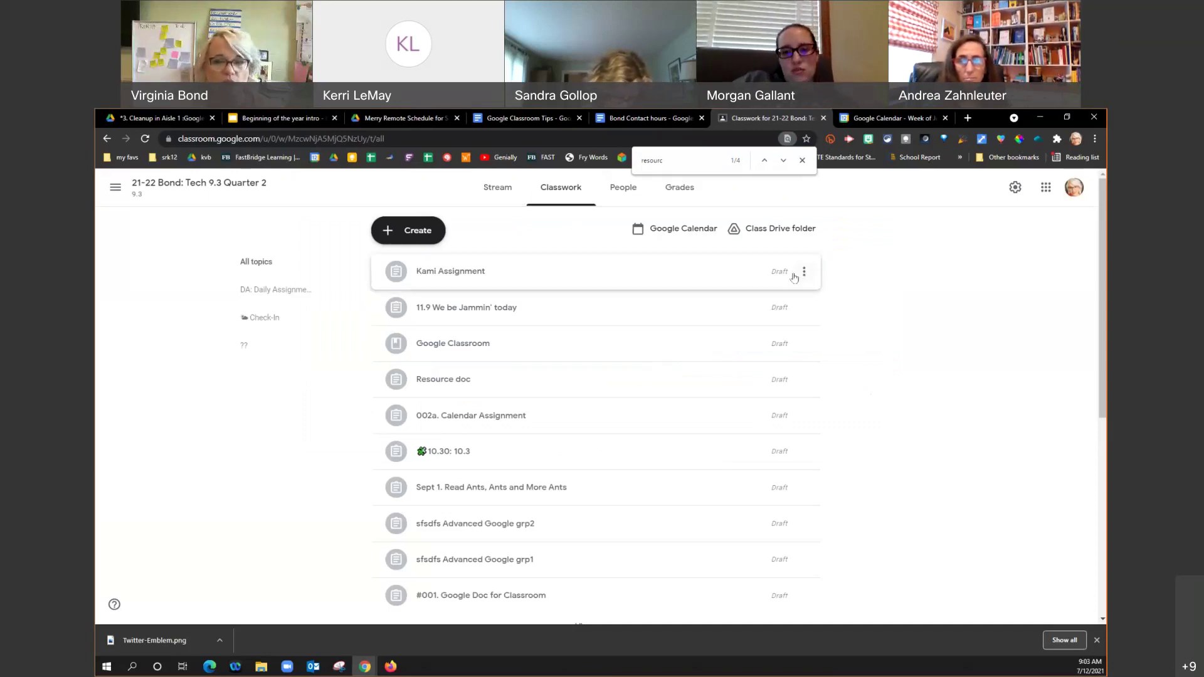
left_click(804, 272)
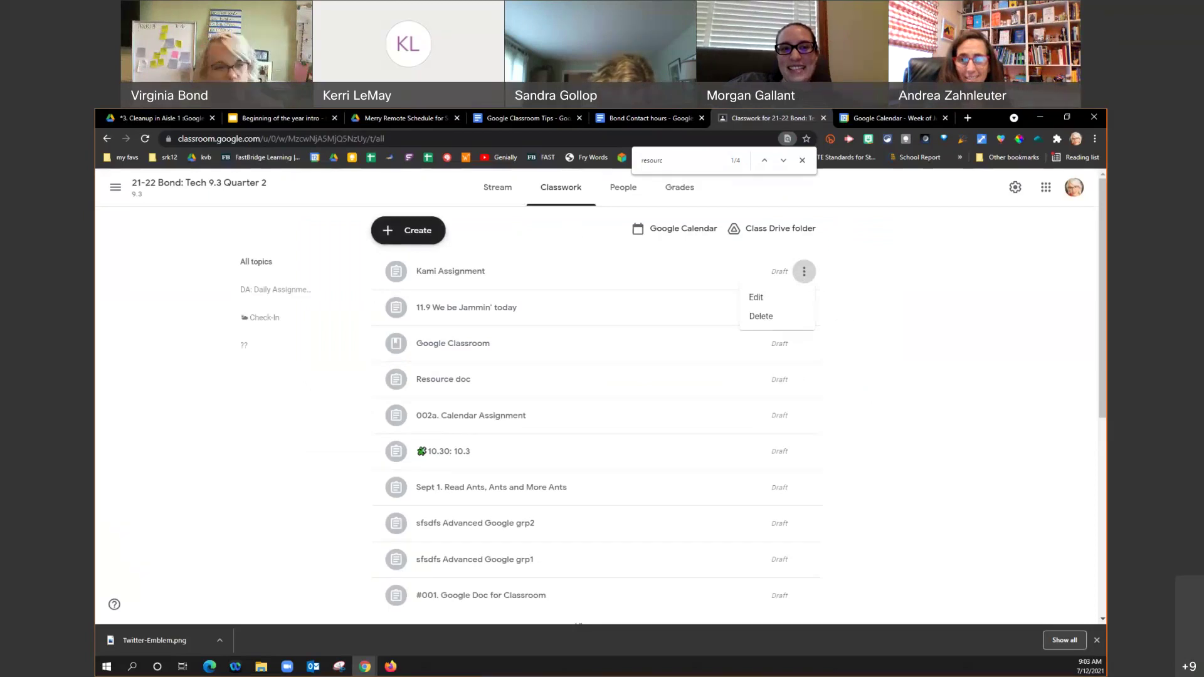
left_click(444, 274)
left_click(443, 275)
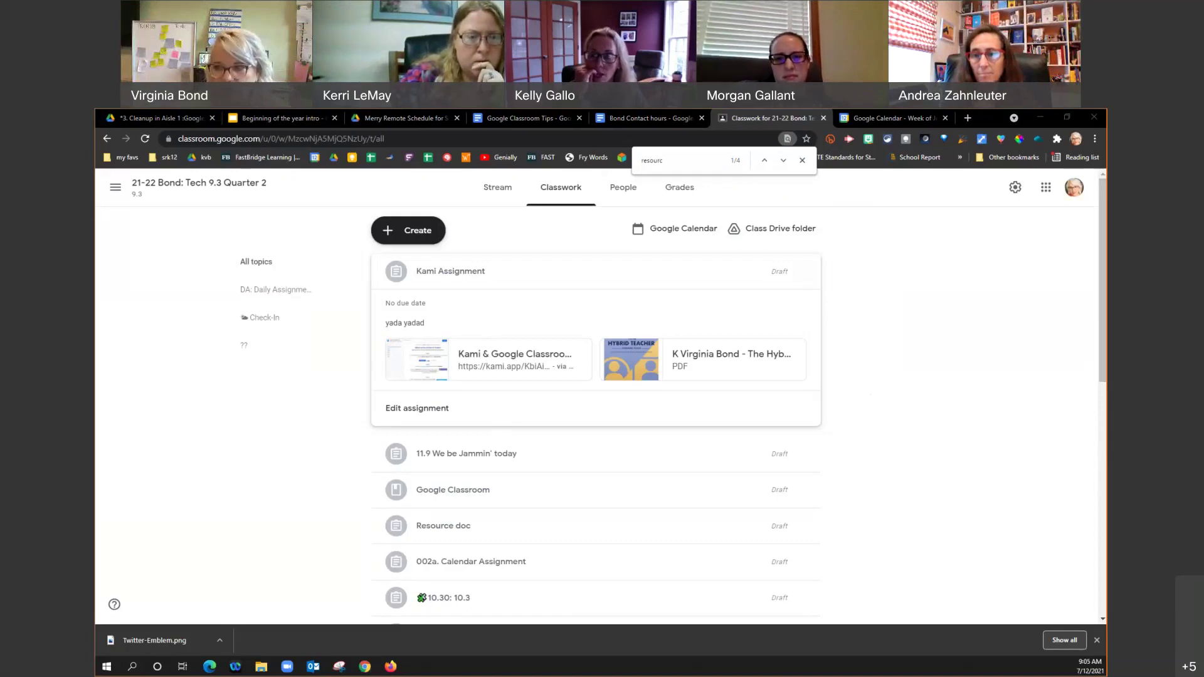
Step: Show the People page of the Tech 9.3 Quarter 2 class, glancing at the Drive folder and the Google Classroom Tips document
left_click(623, 187)
left_click(162, 118)
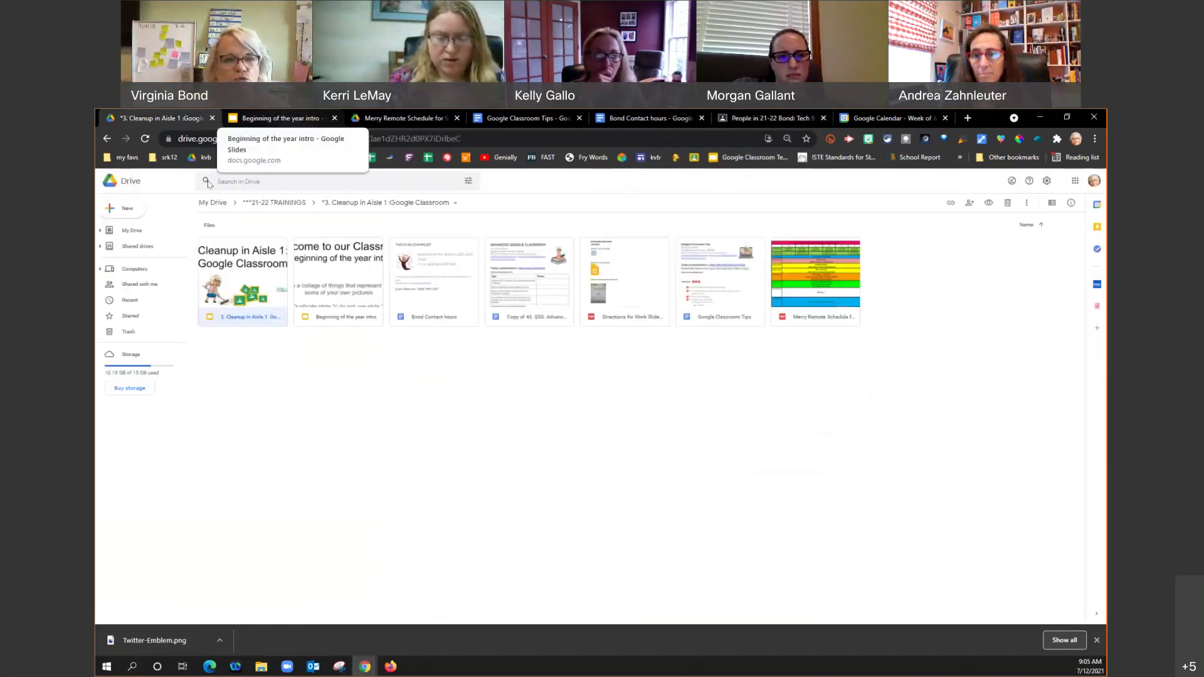
left_click(520, 118)
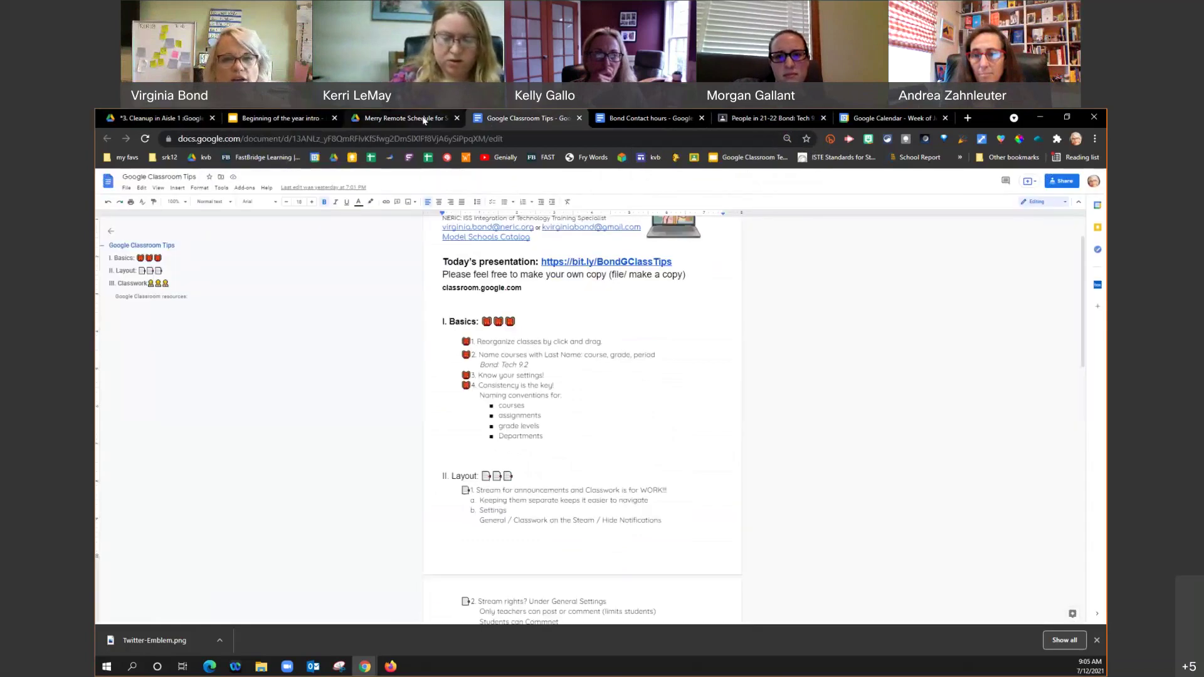
left_click(770, 118)
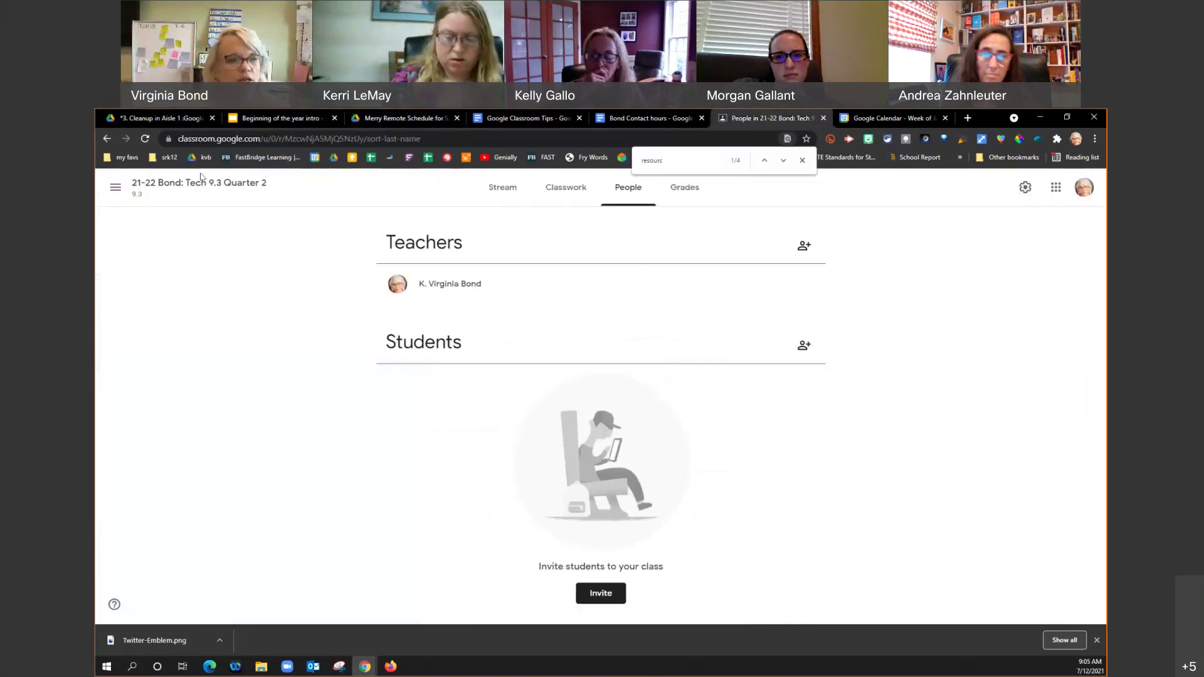
Step: Open the archived classes, check the people in the copy of the Tech 9.3 class, and return to the archived list
left_click(117, 191)
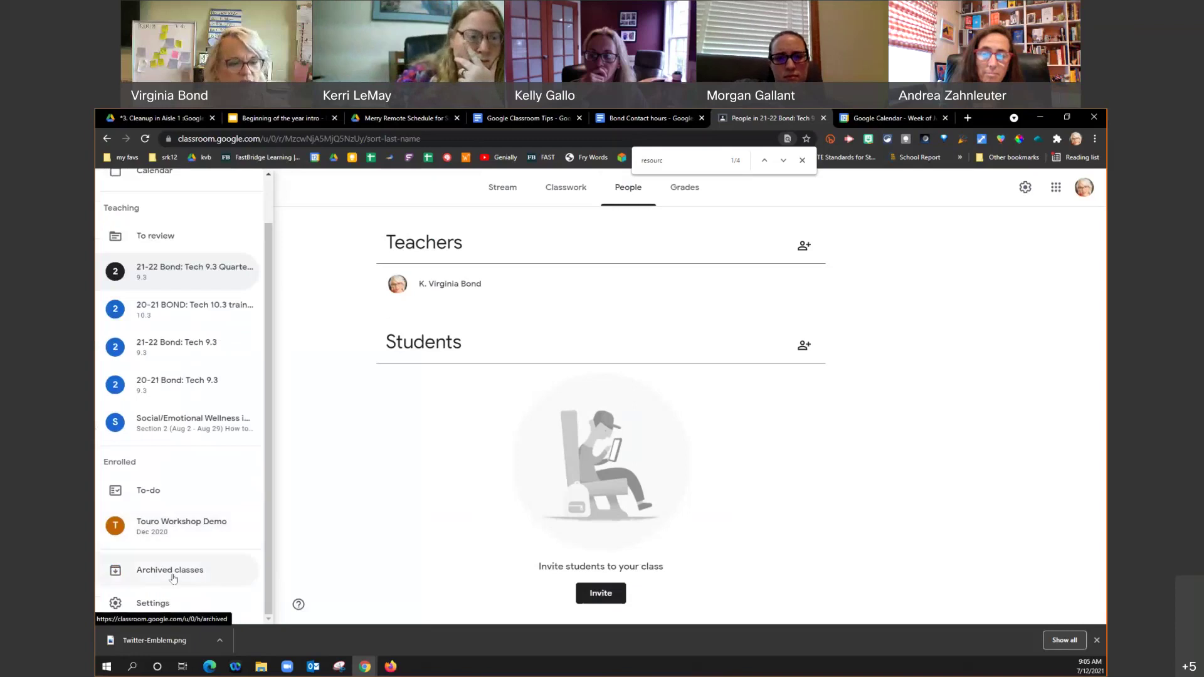
left_click(151, 570)
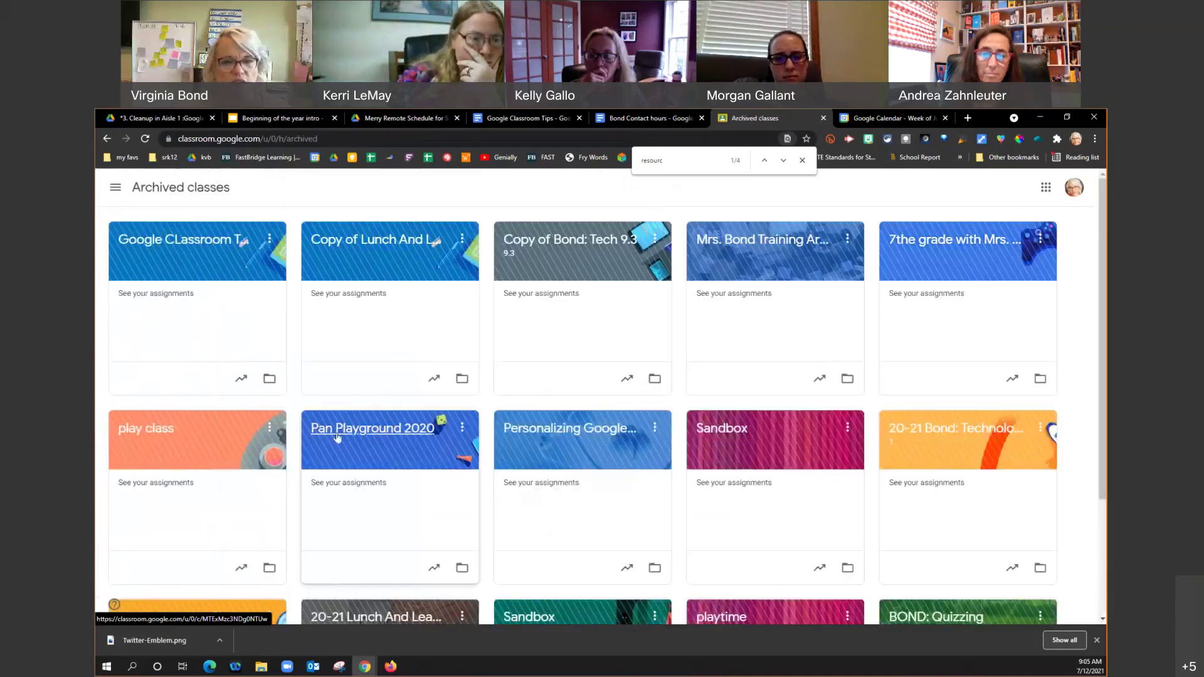
left_click(551, 244)
left_click(628, 186)
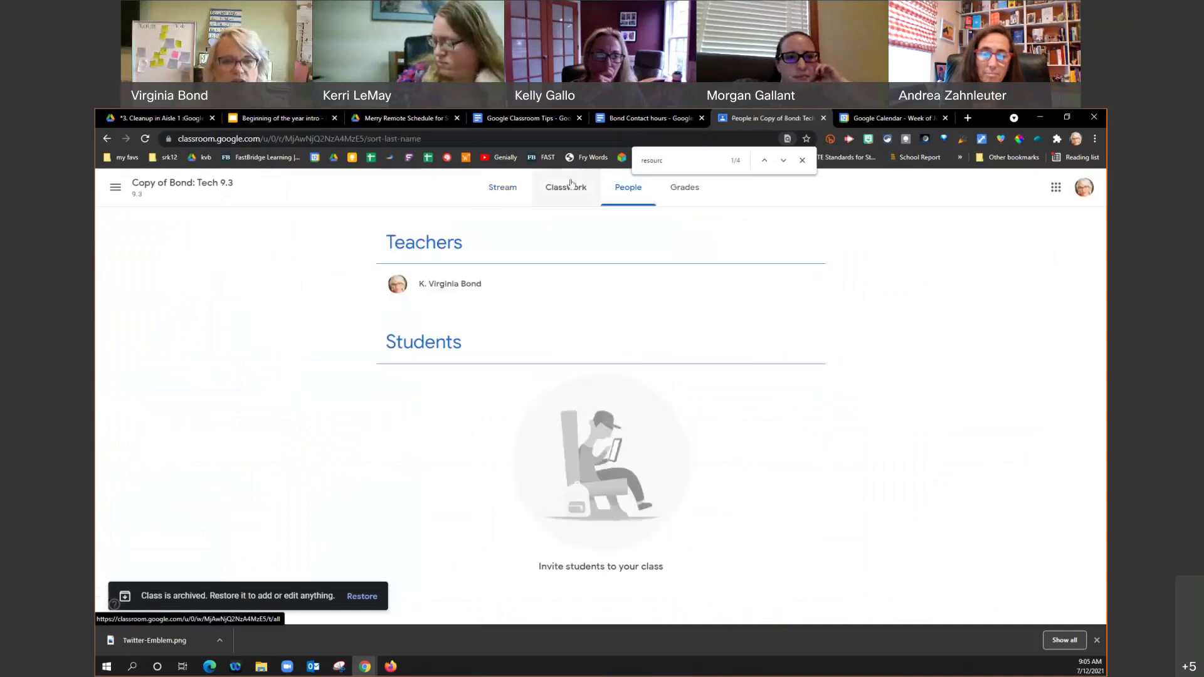
key("alt+Left")
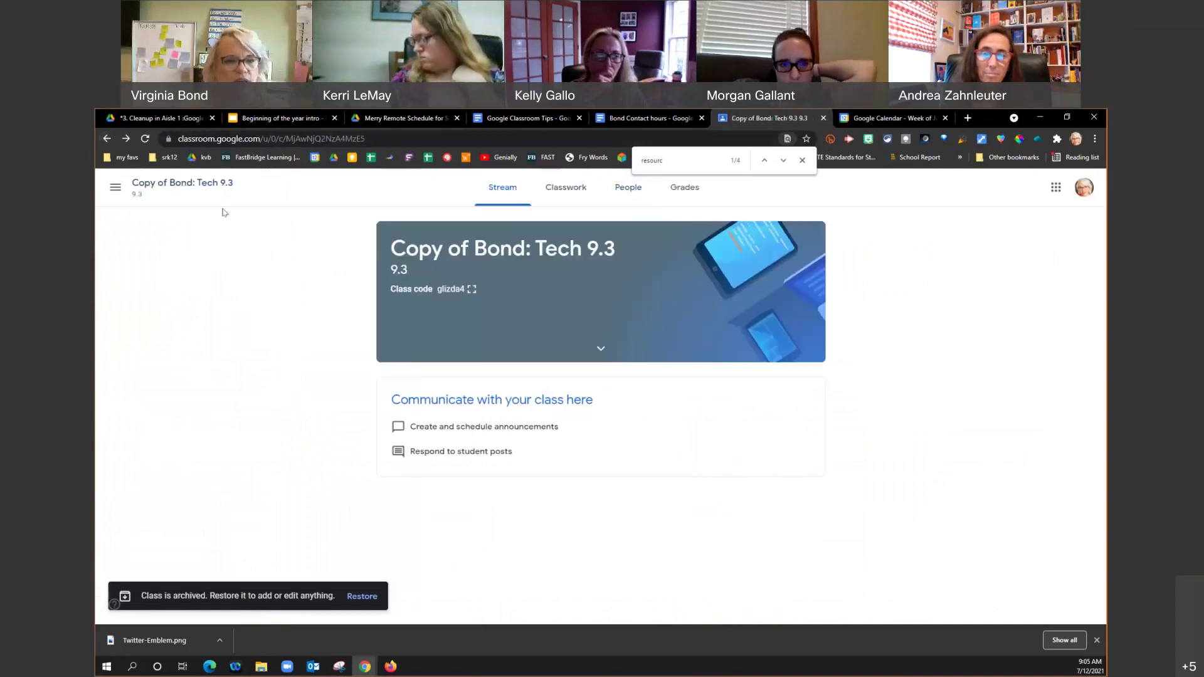
left_click(107, 141)
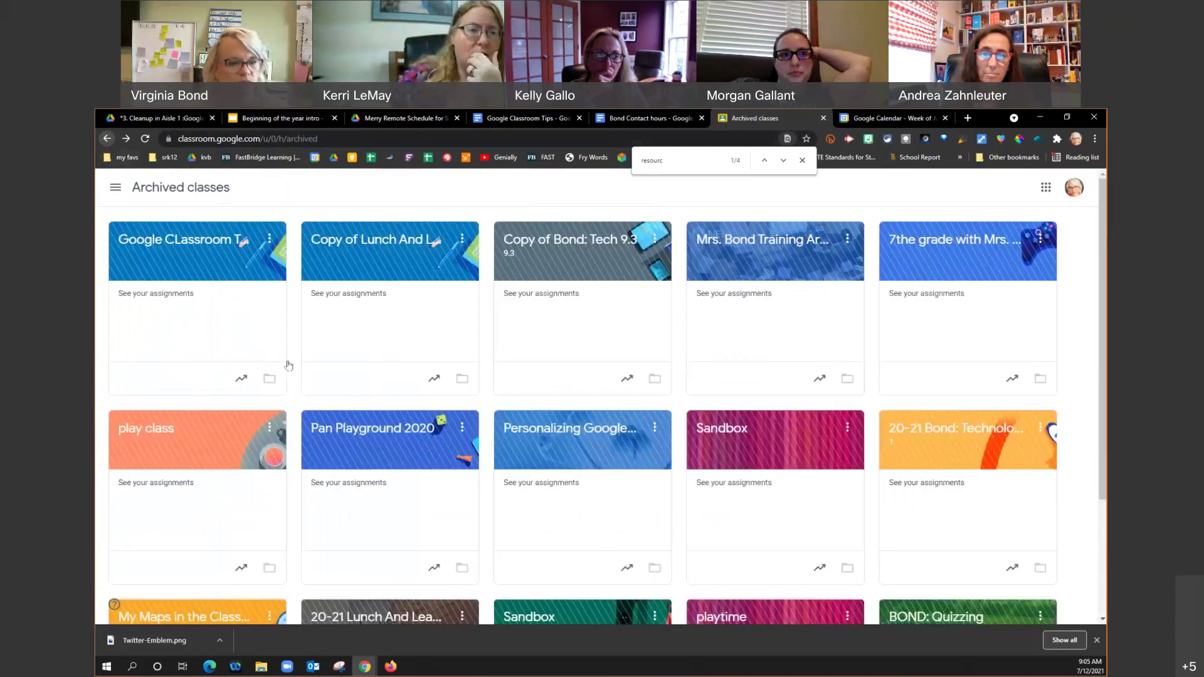
Step: Check the people in the archived Google Classroom Training demo class and return to the archived list
left_click(195, 242)
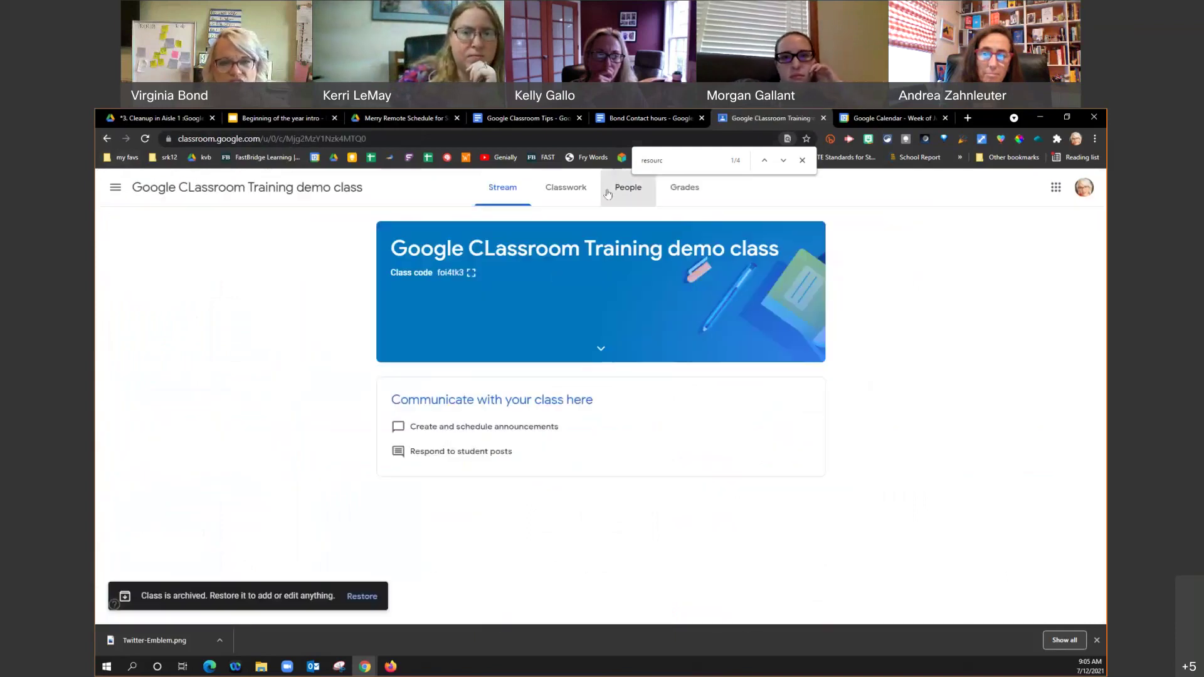
left_click(607, 194)
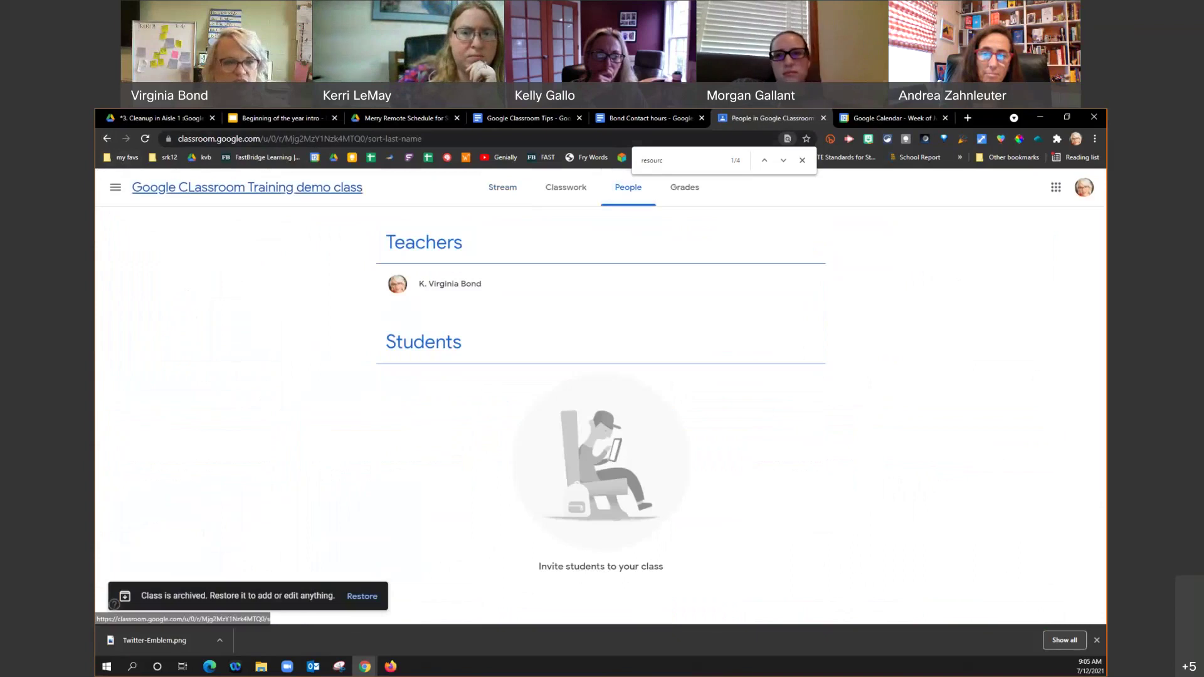
left_click(107, 137)
left_click(107, 139)
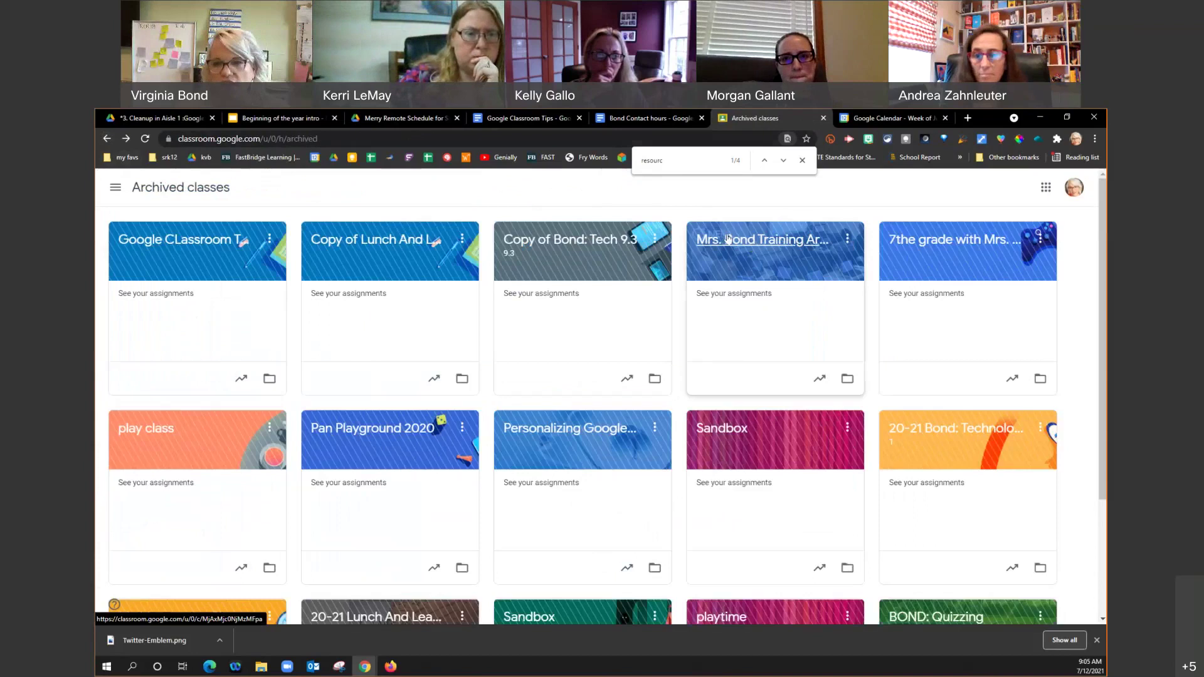
Step: Check the people in the archived 7th grade class and return to the archived list
left_click(905, 244)
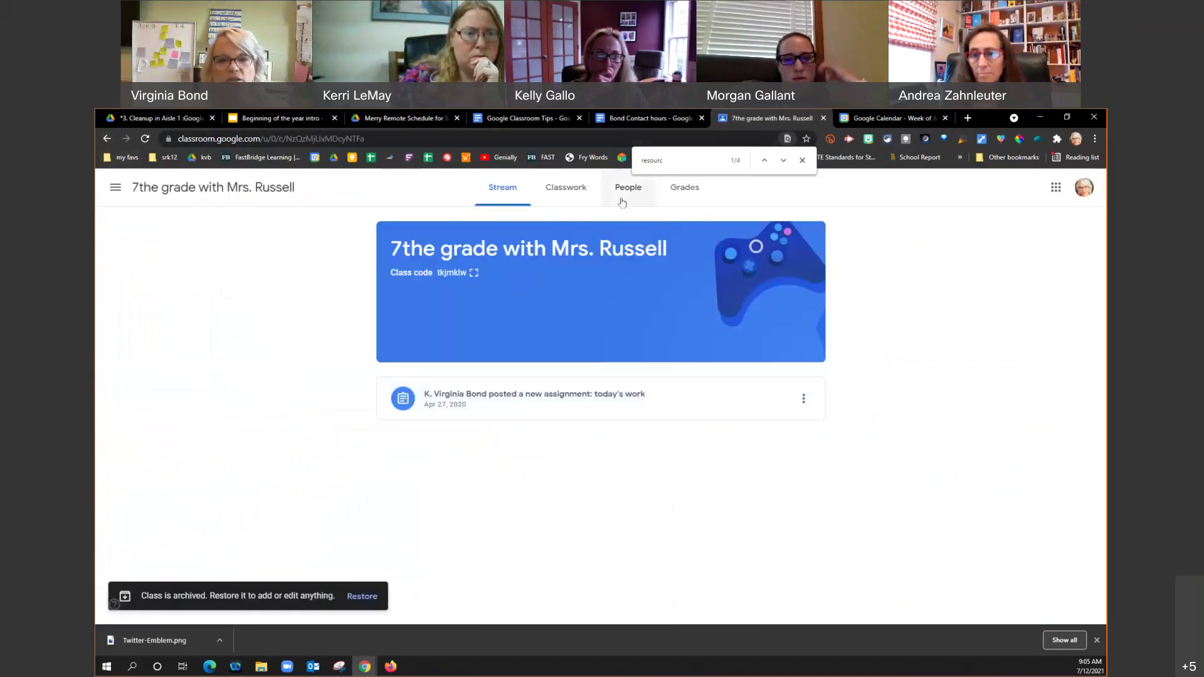
left_click(620, 186)
left_click(133, 189)
left_click(105, 139)
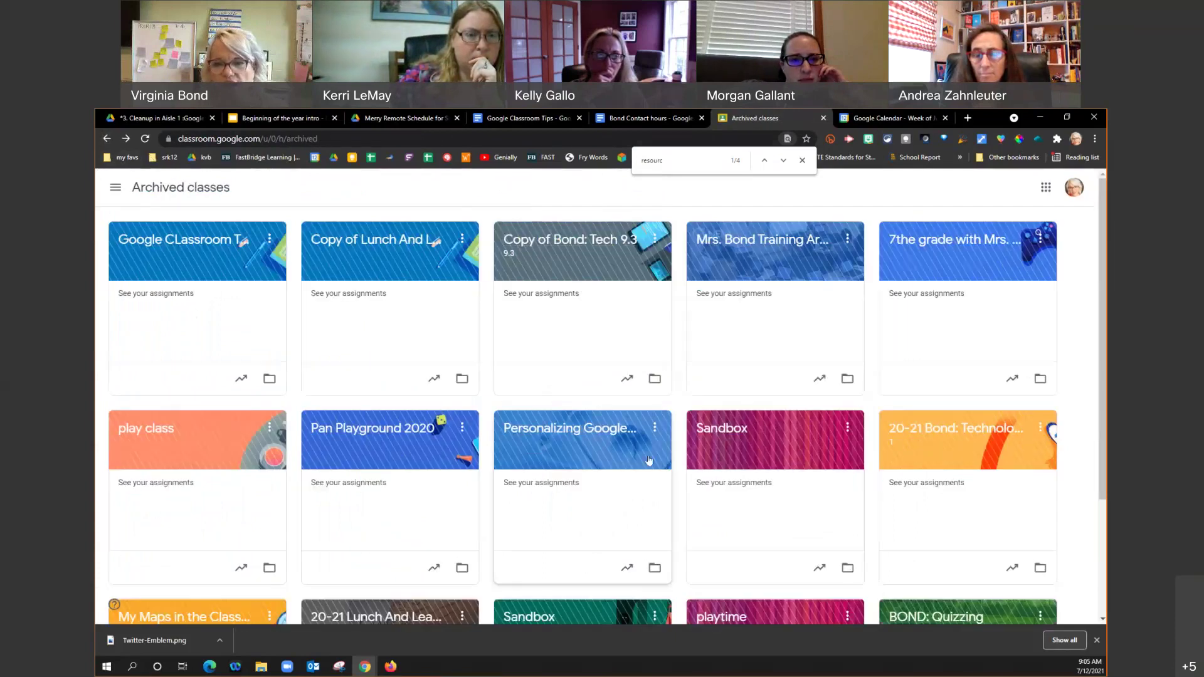
Step: Check the people in the archived 20-21 Technology Remote Teaching period 1 class and return to its stream
scroll(649, 461, "down", 3)
left_click(903, 351)
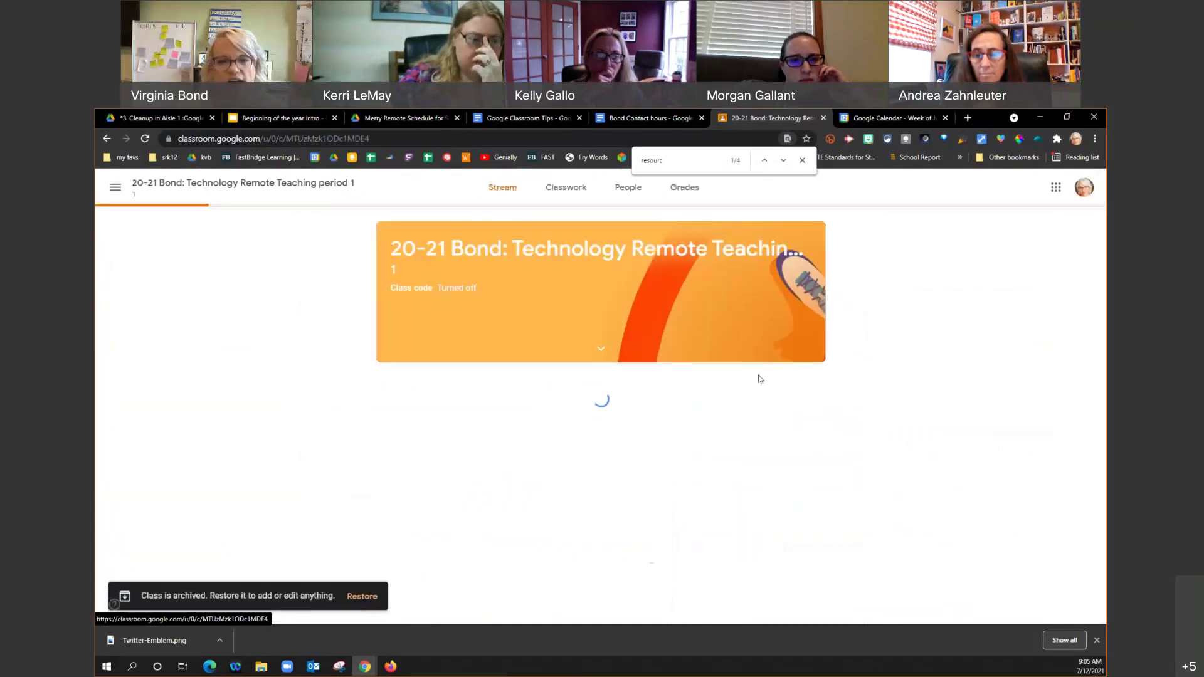
left_click(621, 188)
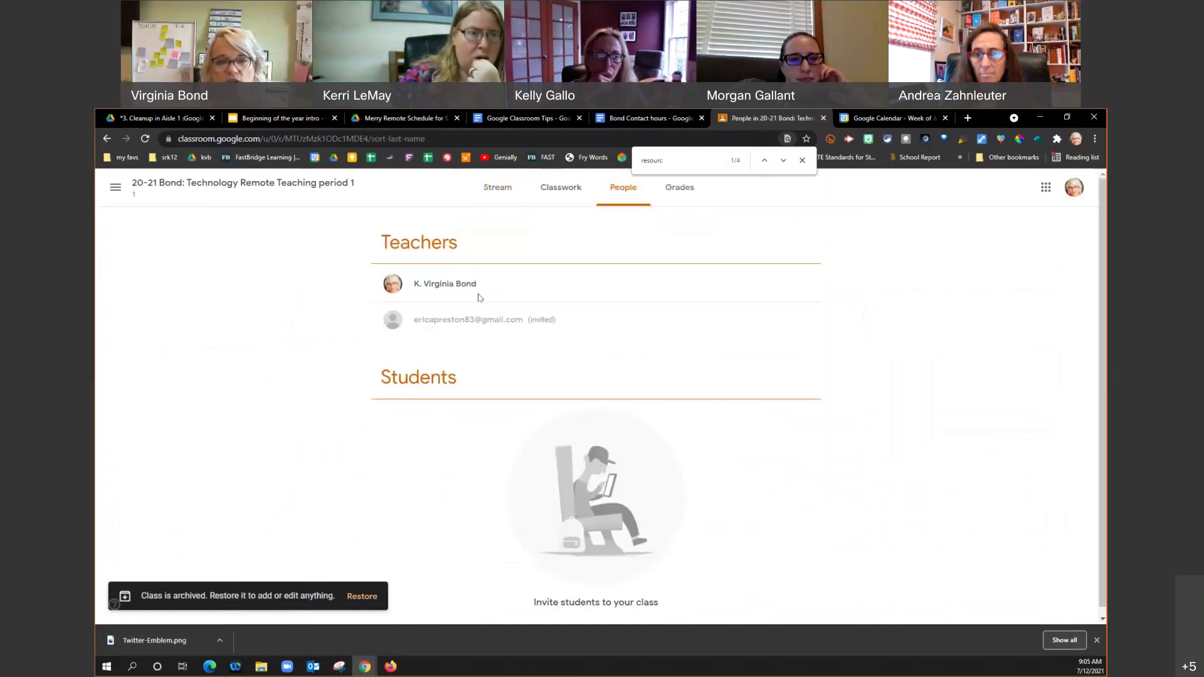
left_click(108, 138)
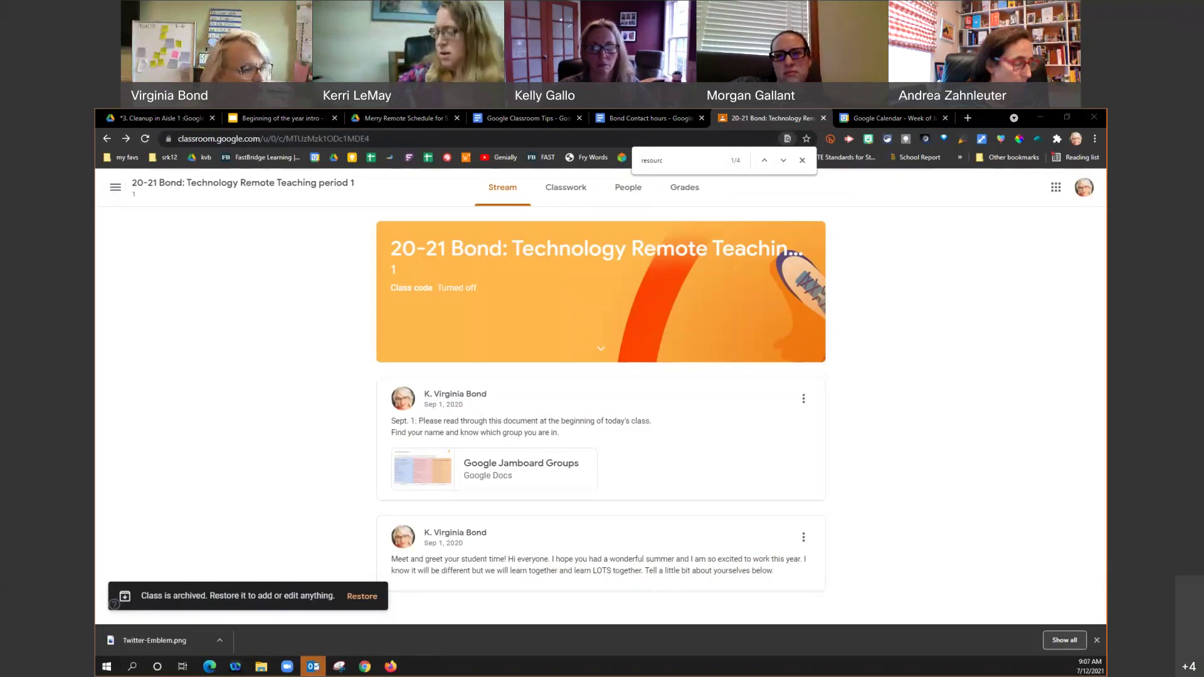
key("alt+Tab")
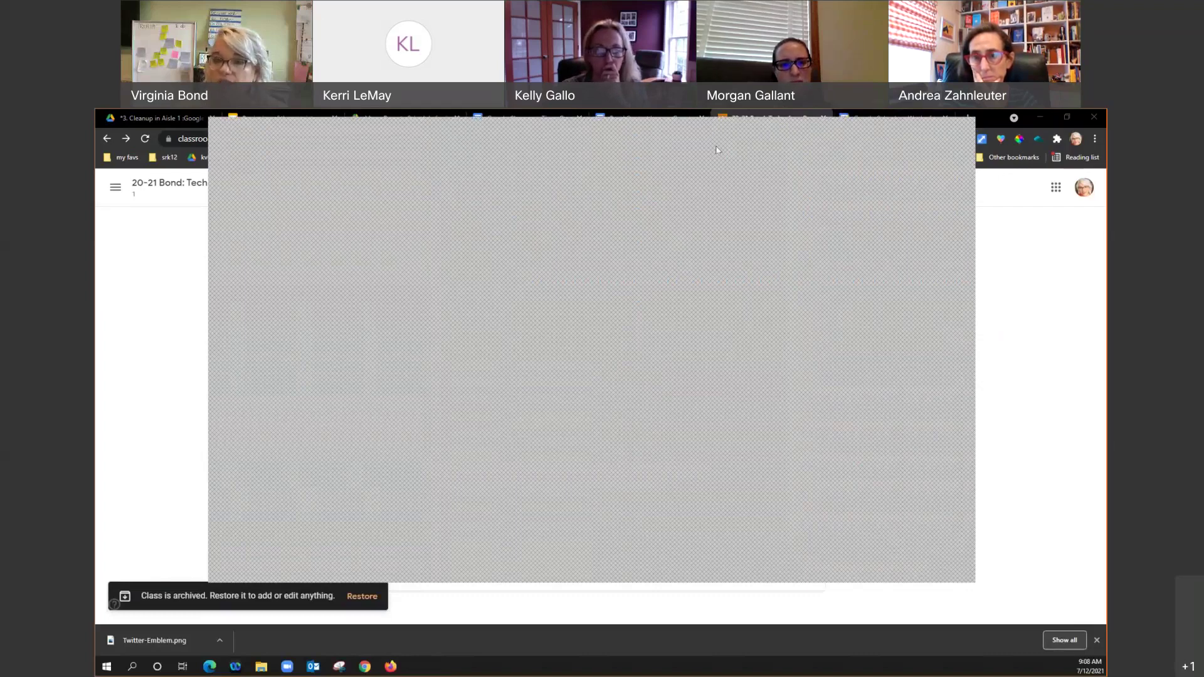
left_click(715, 168)
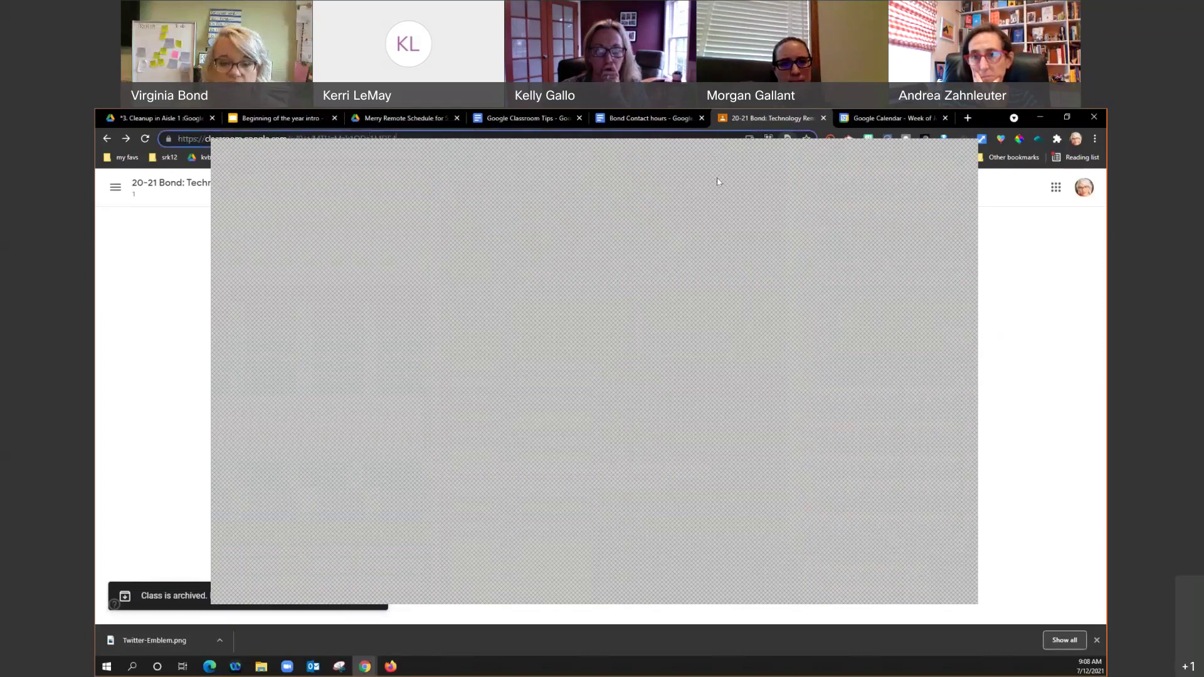